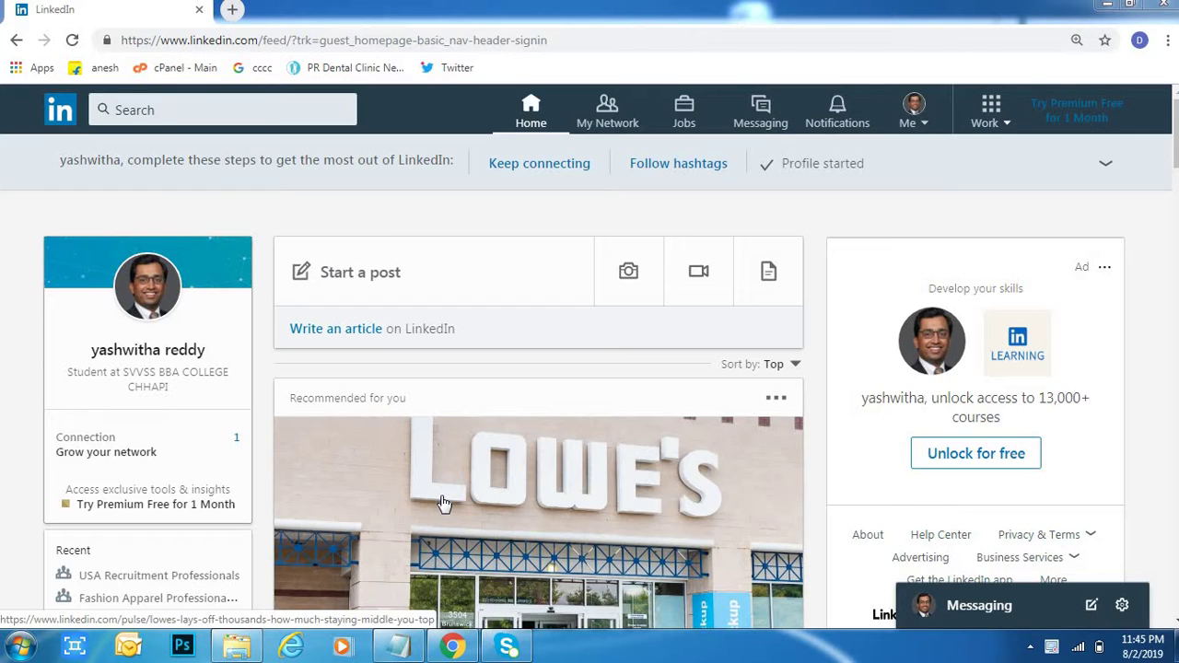
- Browse the home feed, the network overview and the existing connections list, then return home
left_click(541, 124)
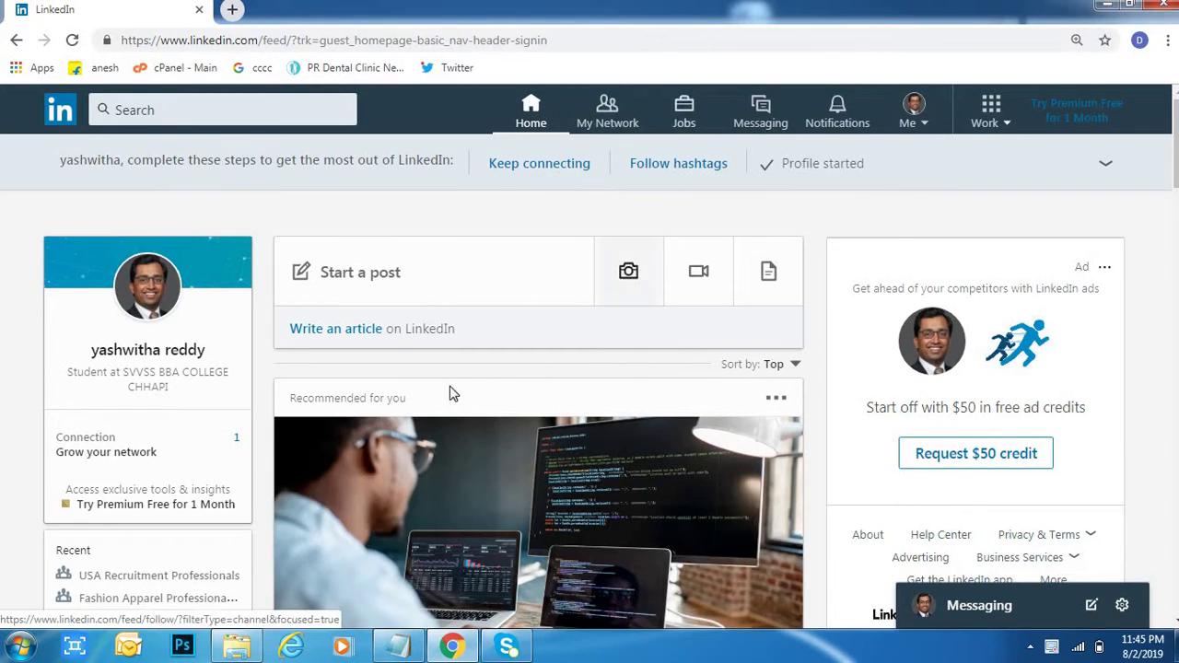
scroll(207, 428, "down", 1)
scroll(207, 428, "down", 1)
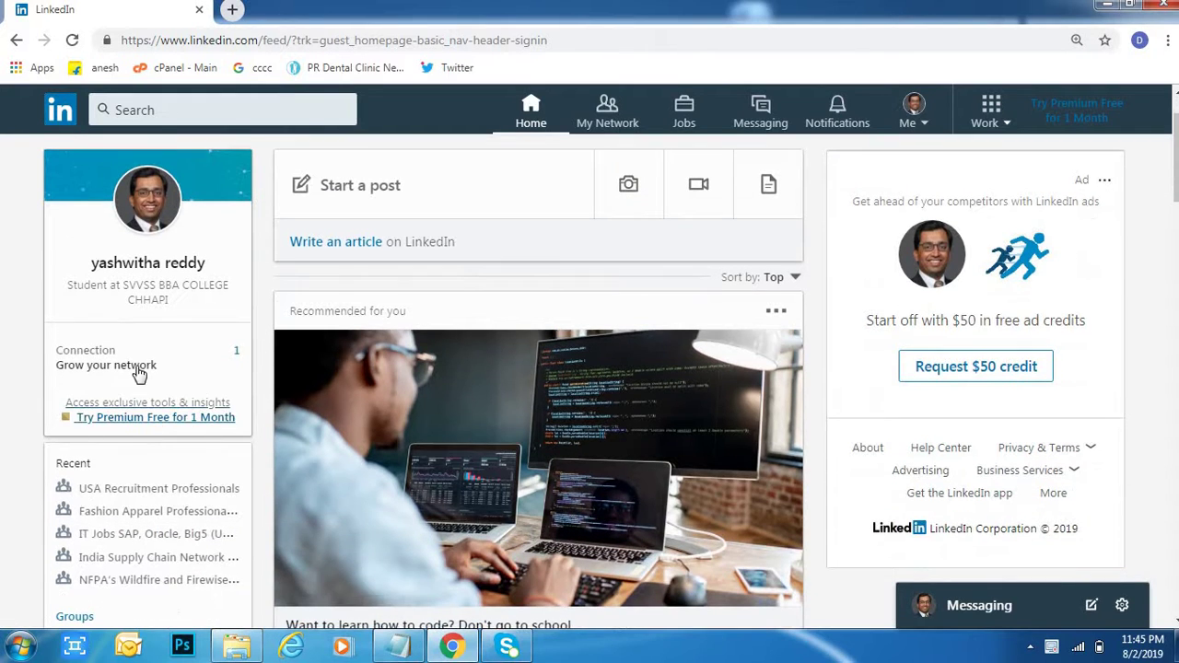
left_click(212, 362)
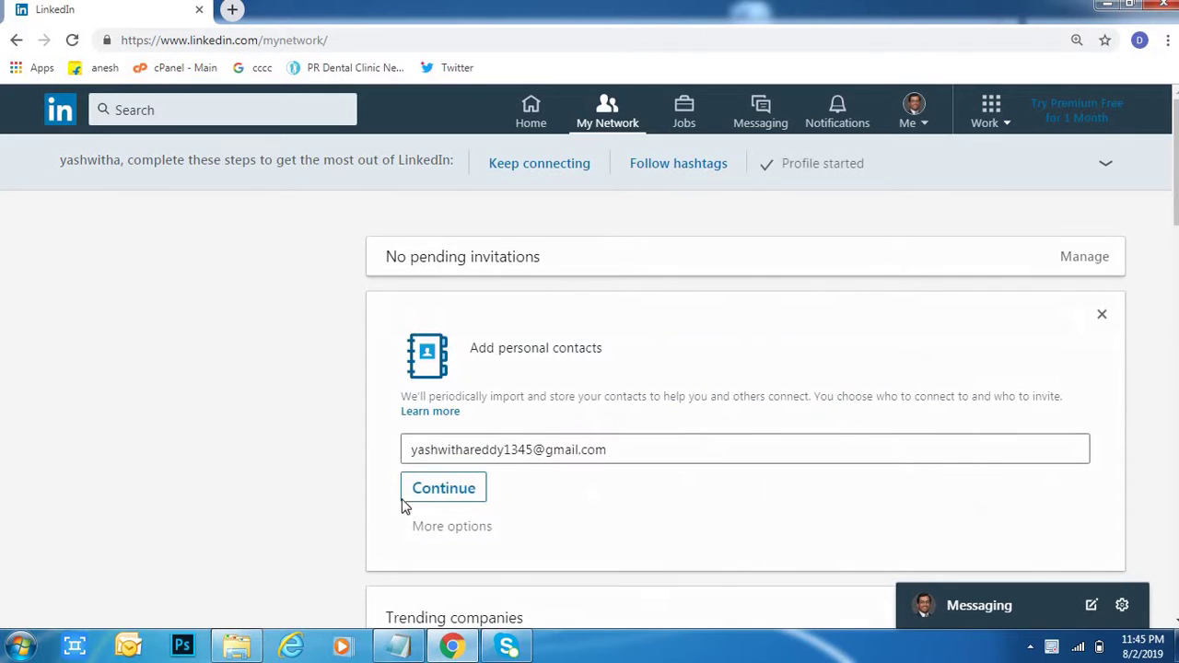
scroll(863, 476, "down", 4)
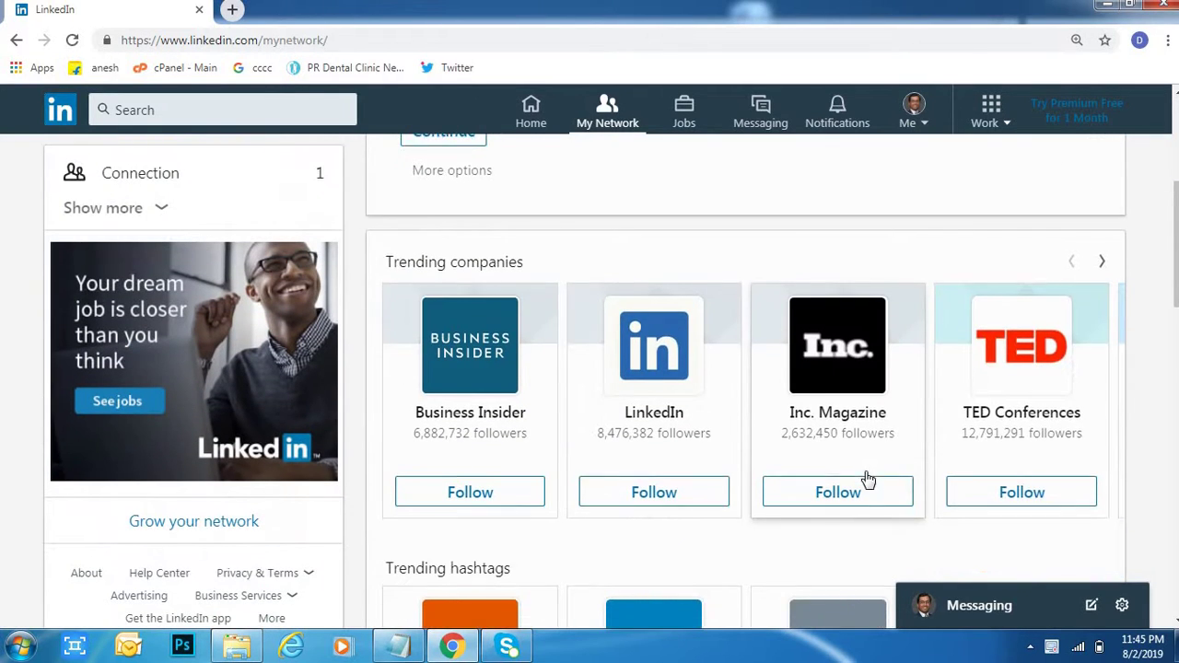
scroll(863, 477, "down", 3)
scroll(863, 476, "down", 4)
scroll(870, 477, "up", 3)
scroll(871, 477, "up", 5)
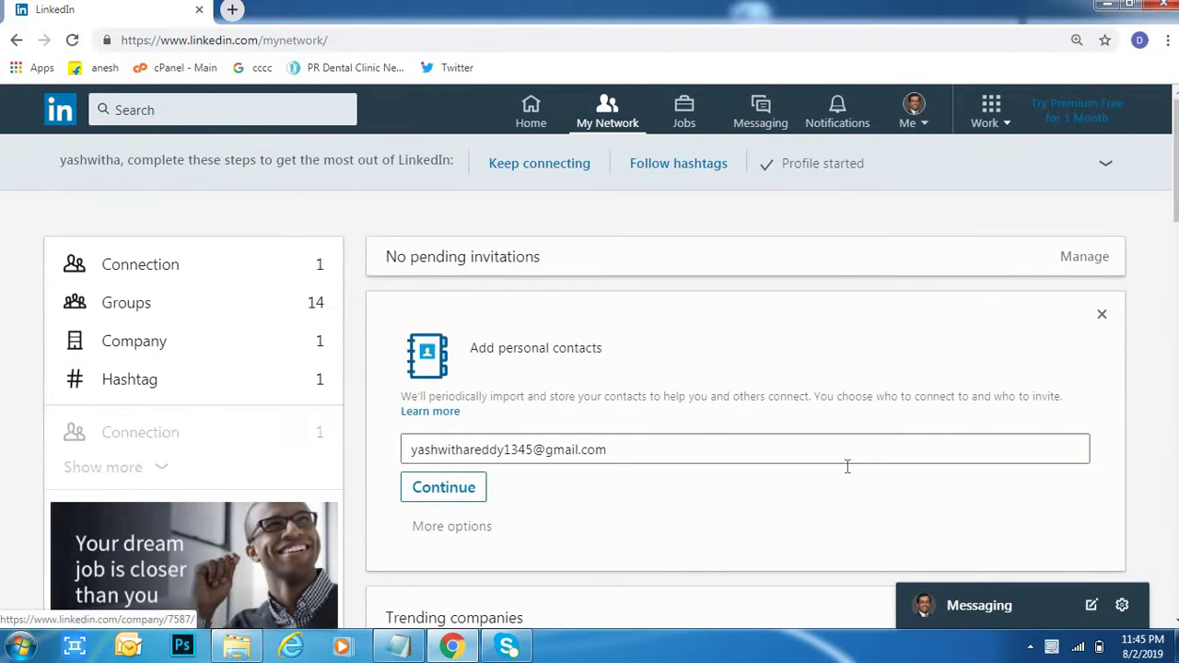
left_click(262, 276)
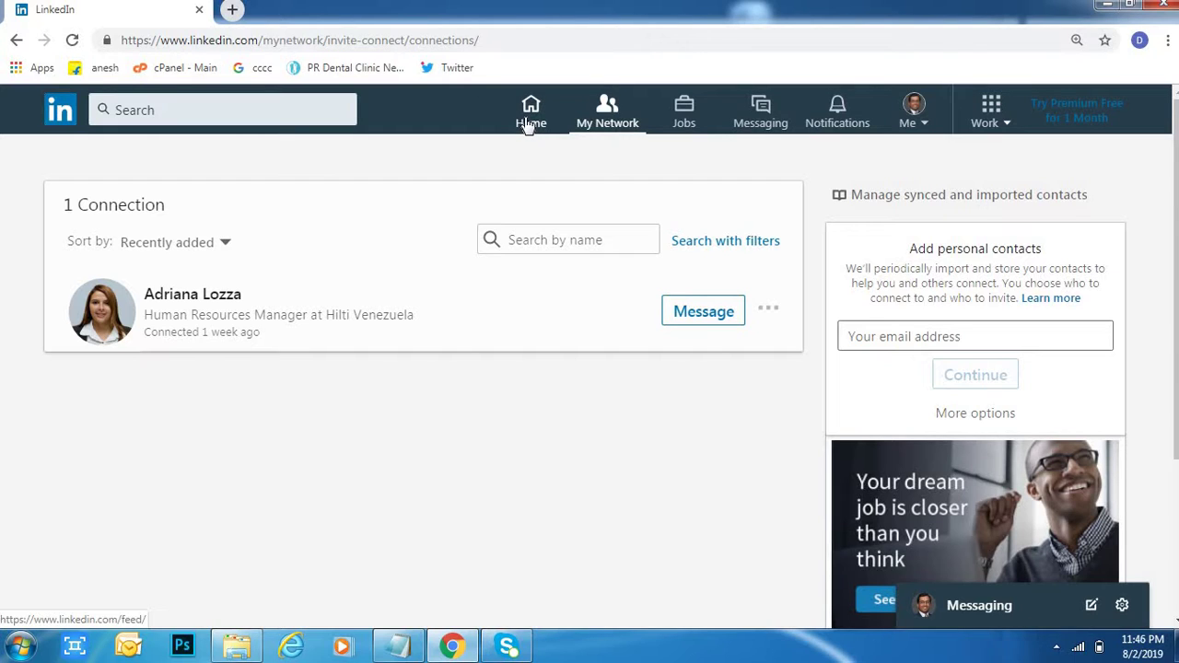
left_click(533, 126)
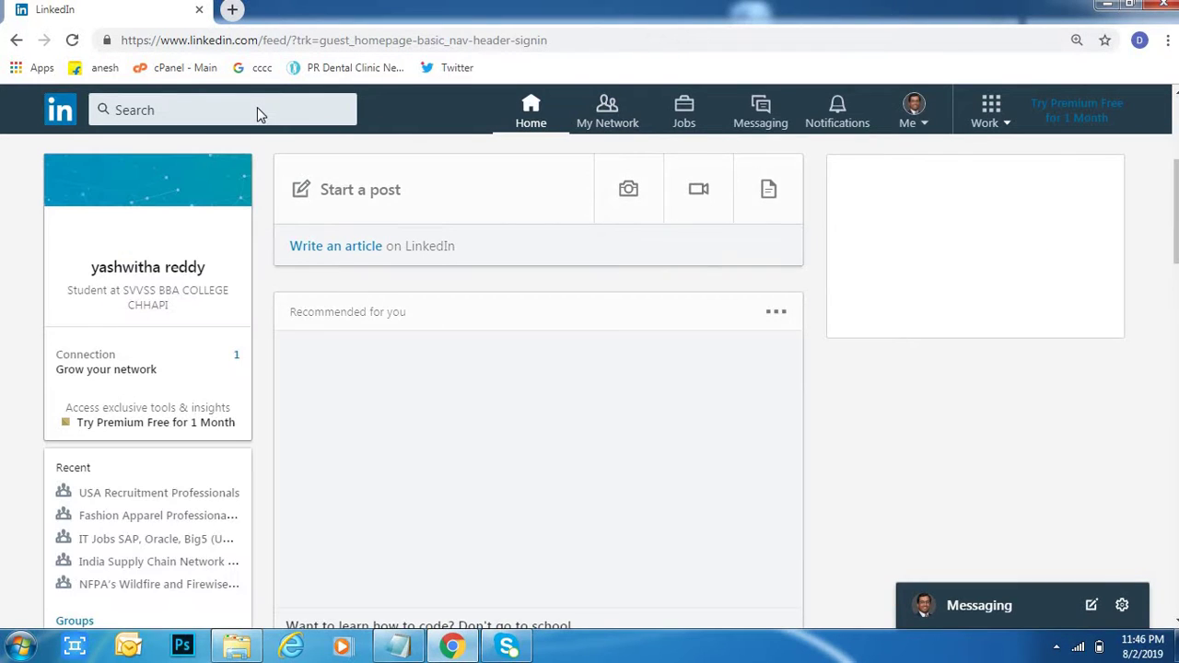
left_click(257, 109)
type("ab")
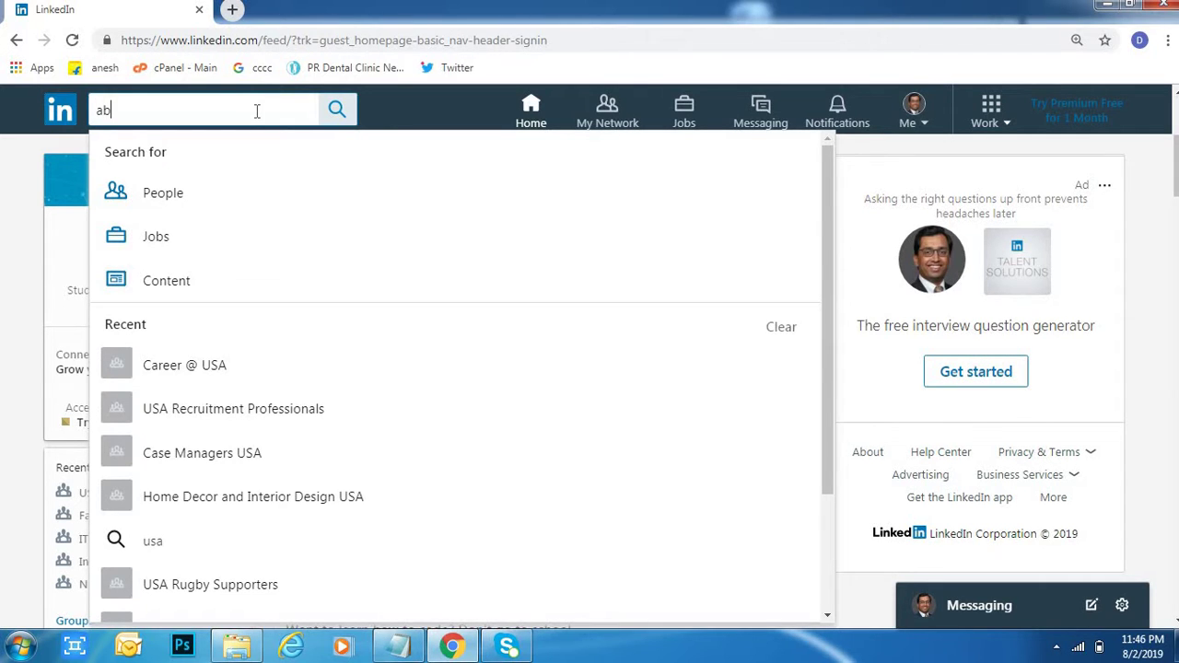
type("hi")
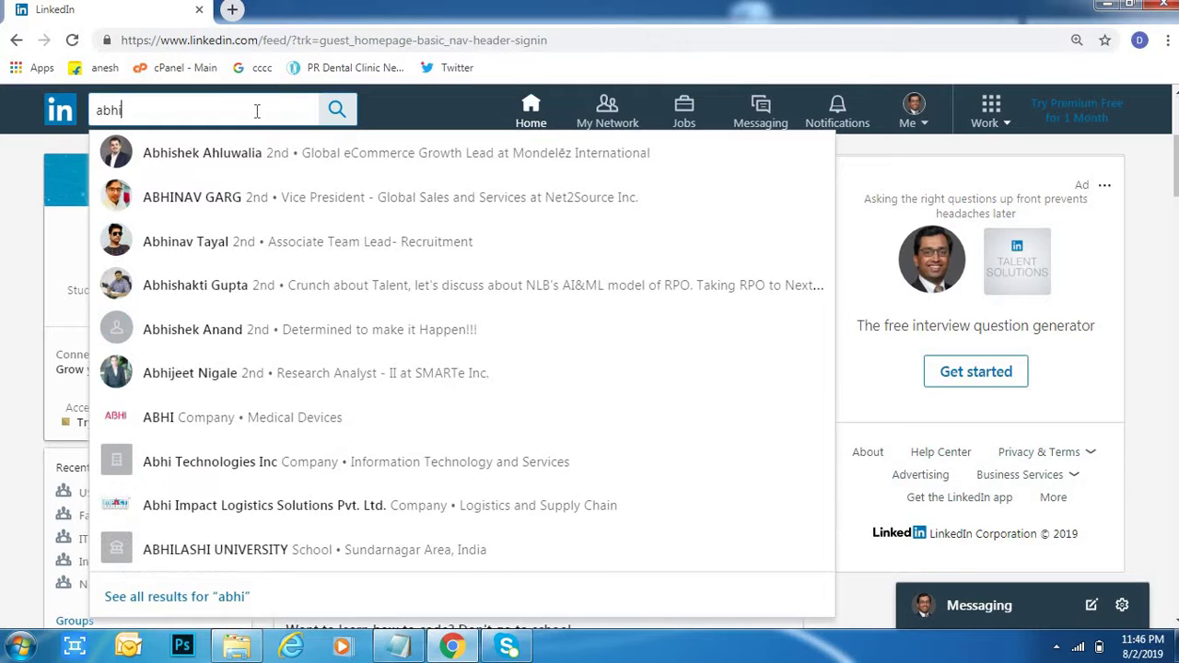
type("l")
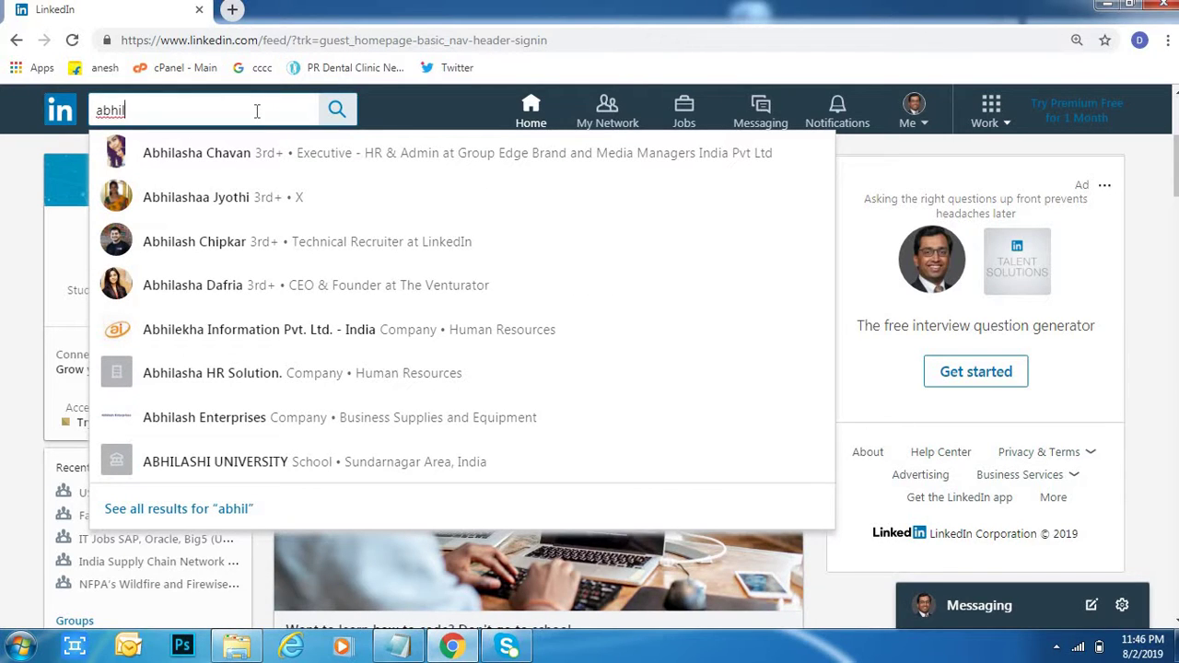
type("a")
type("sh")
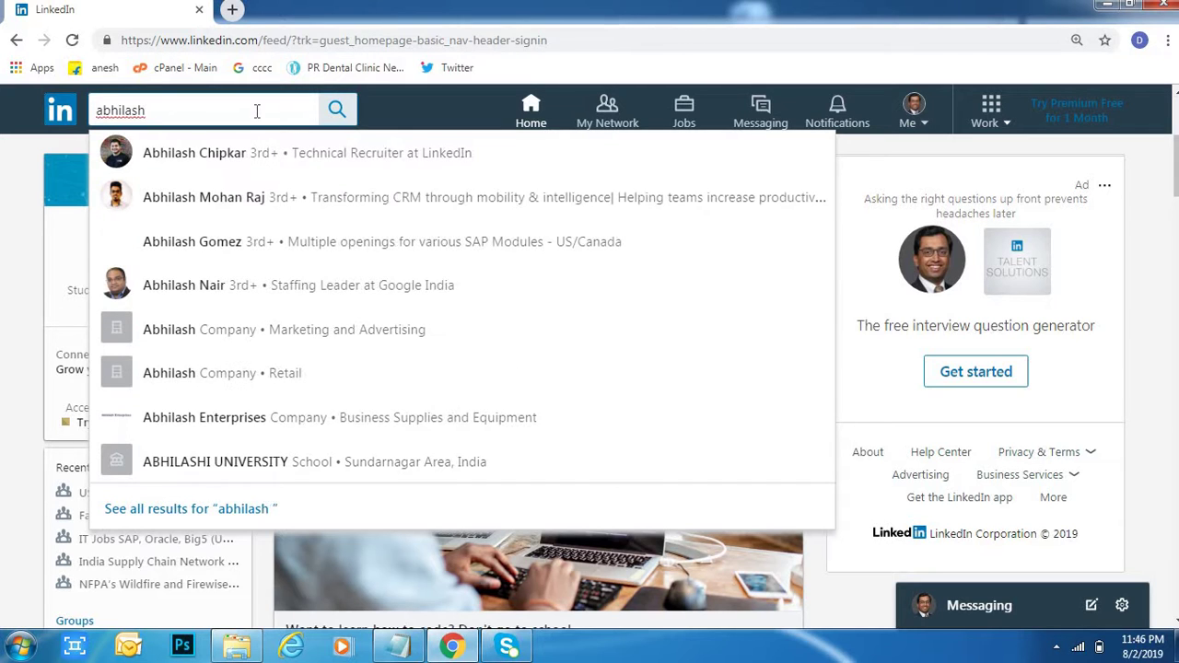
type(" robert")
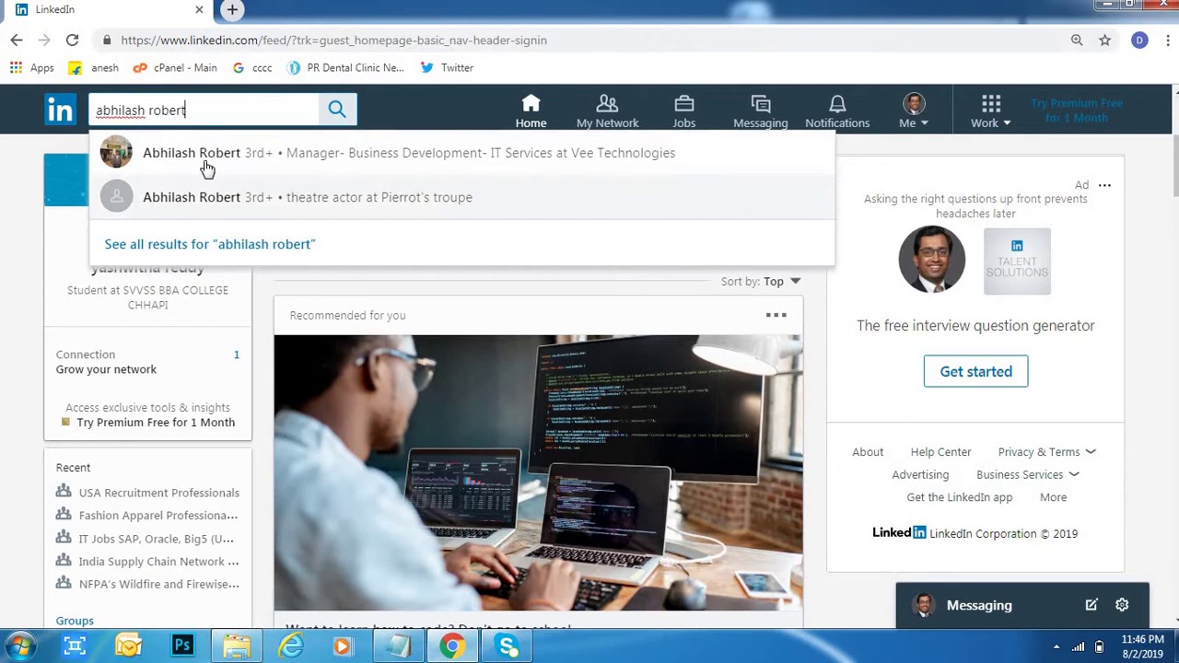
left_click(259, 168)
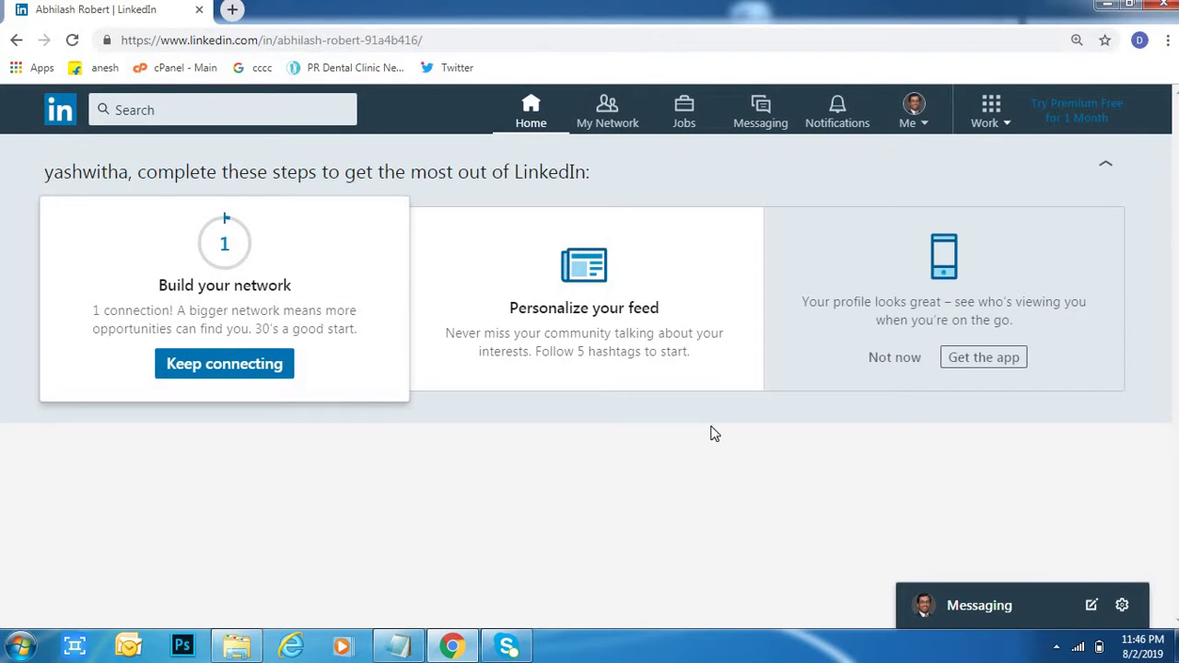
scroll(678, 433, "down", 3)
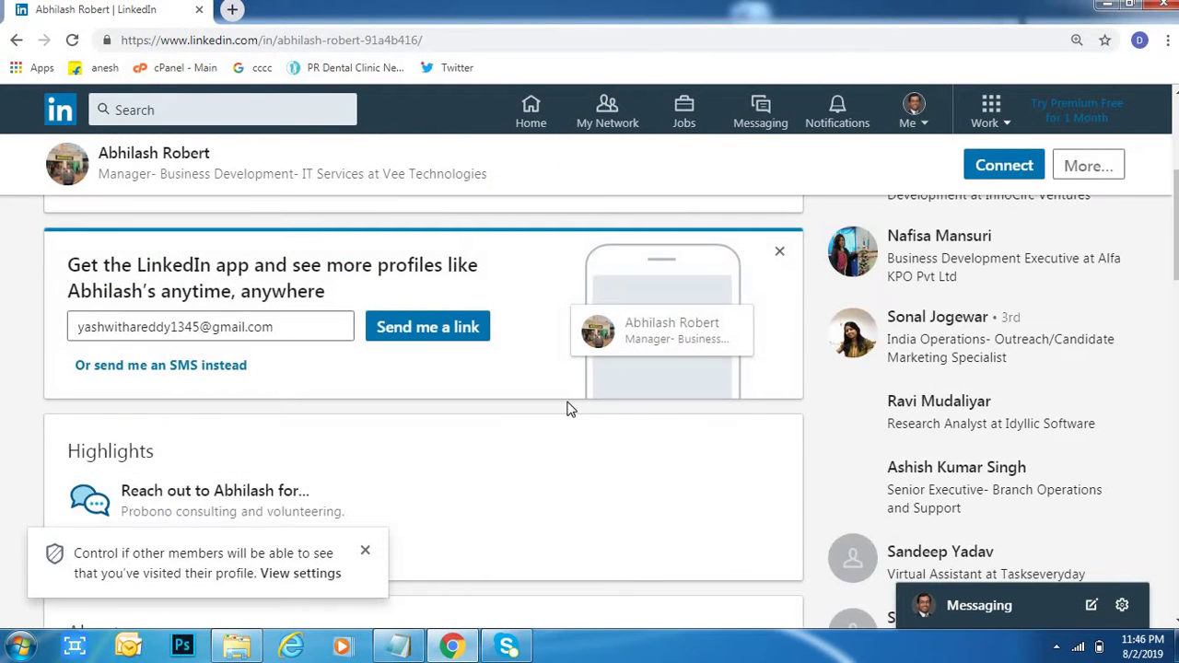
scroll(569, 408, "up", 4)
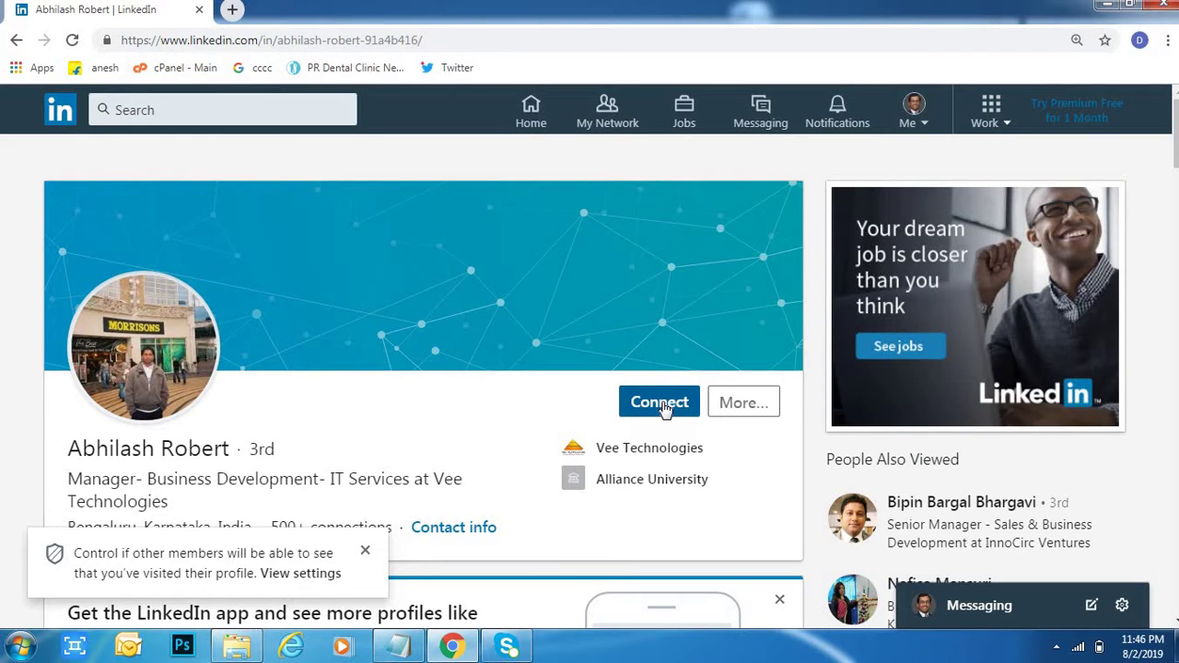
left_click(664, 408)
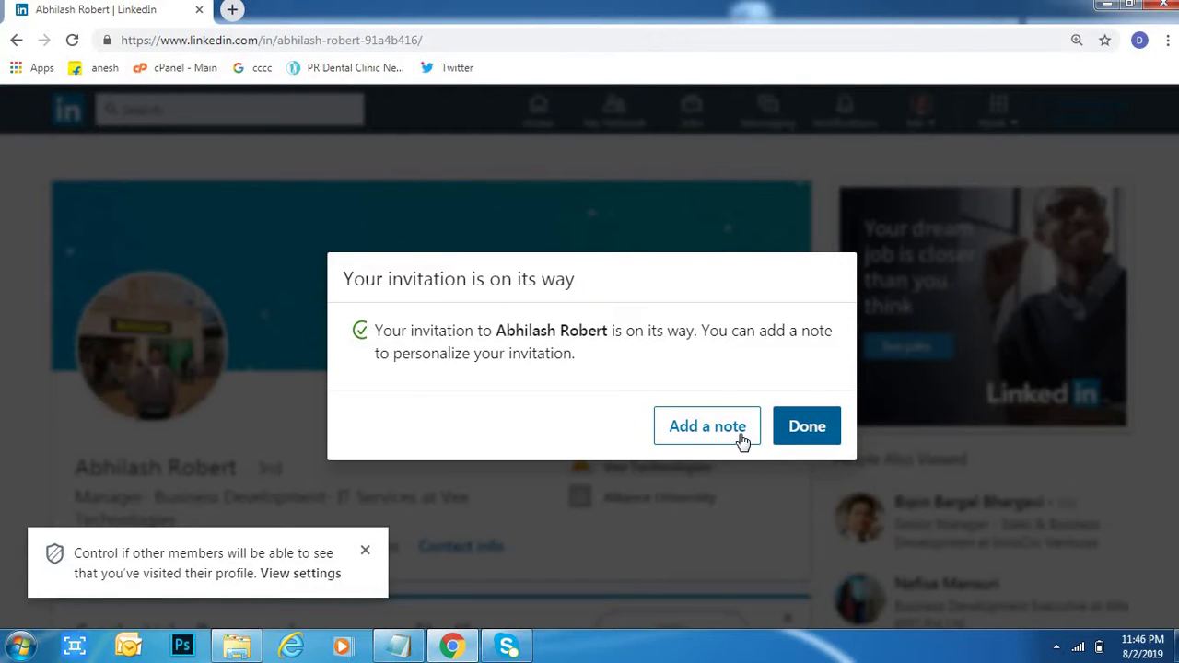
left_click(821, 439)
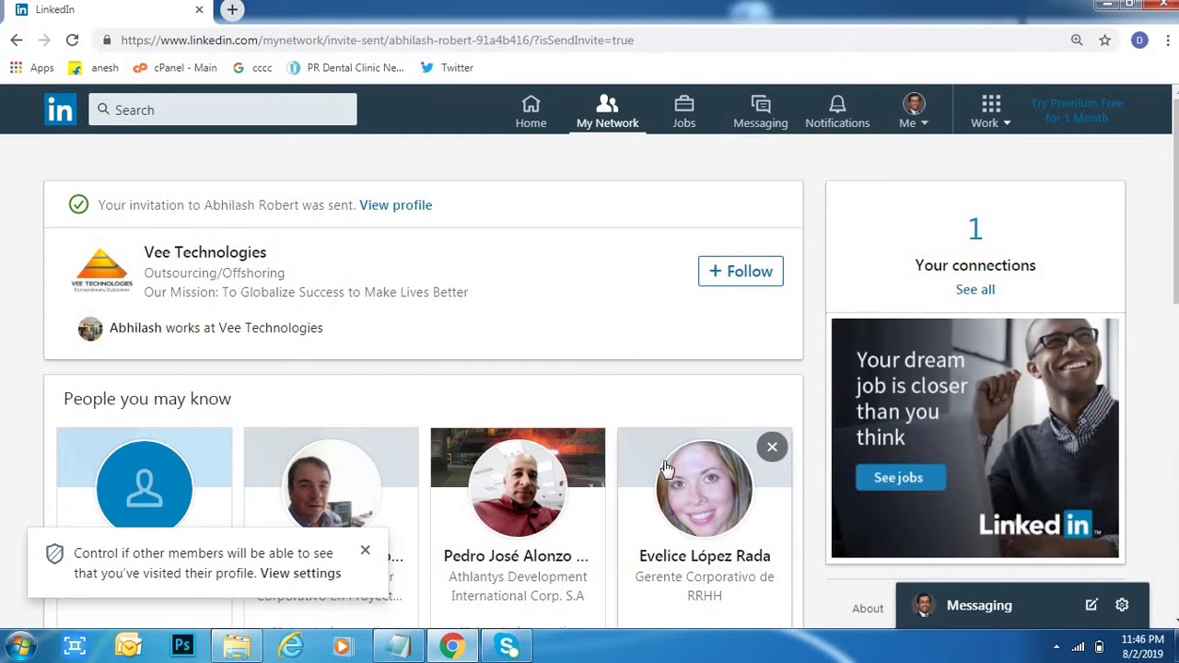
scroll(661, 454, "down", 4)
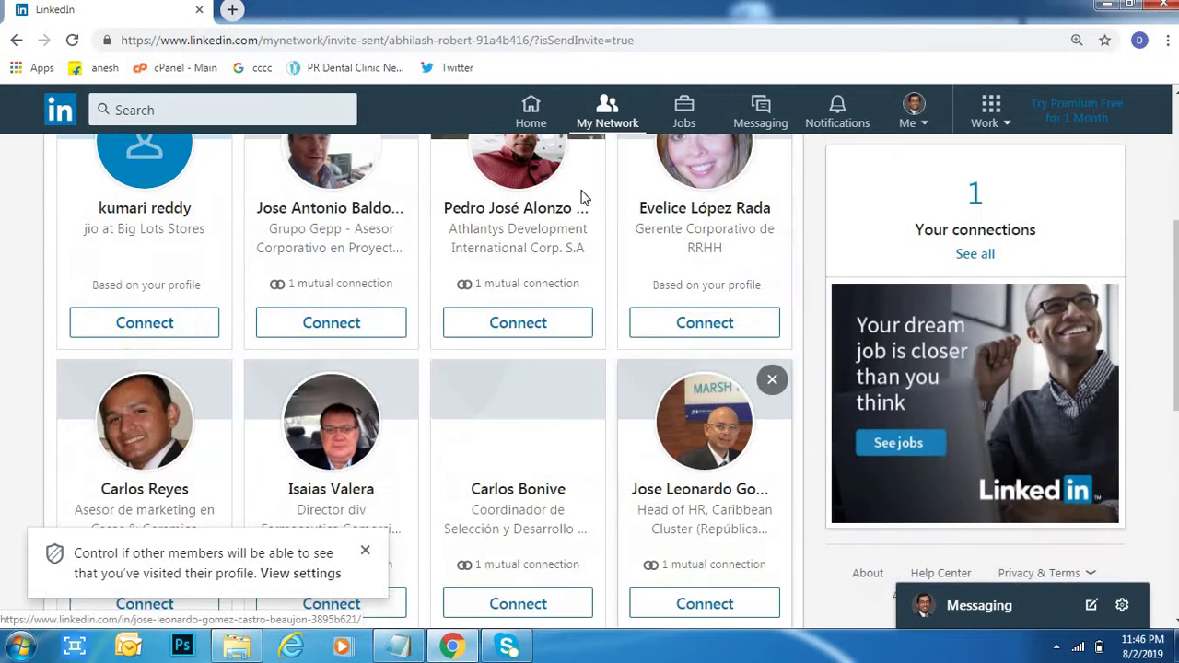
left_click(544, 122)
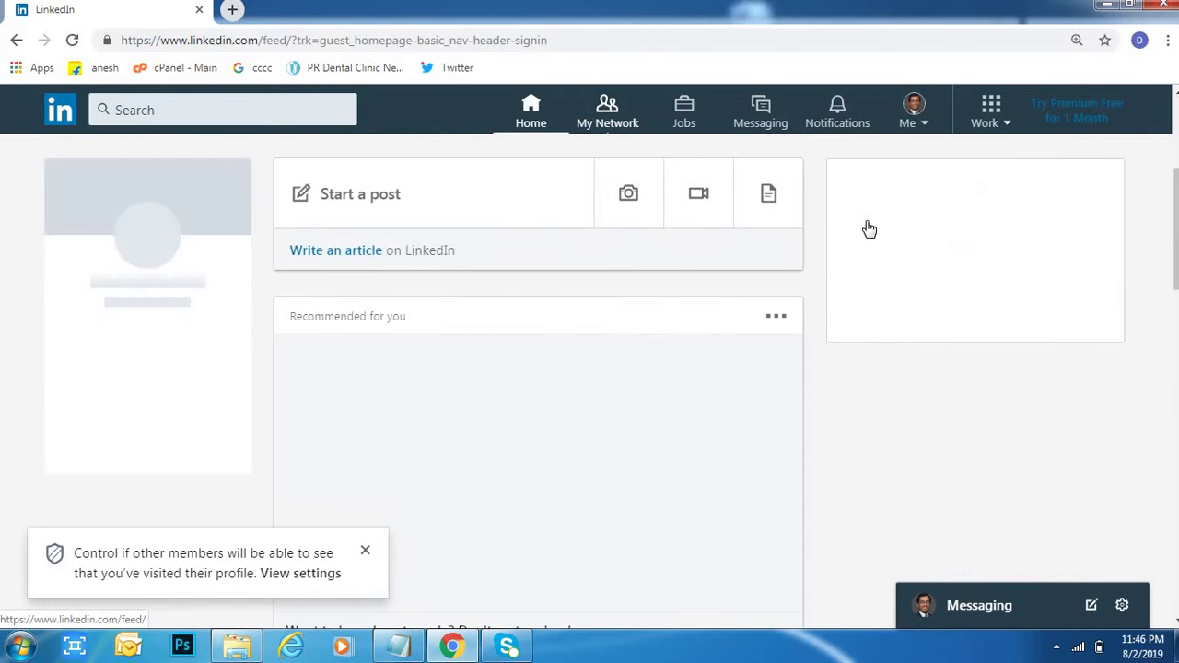
scroll(866, 234, "down", 2)
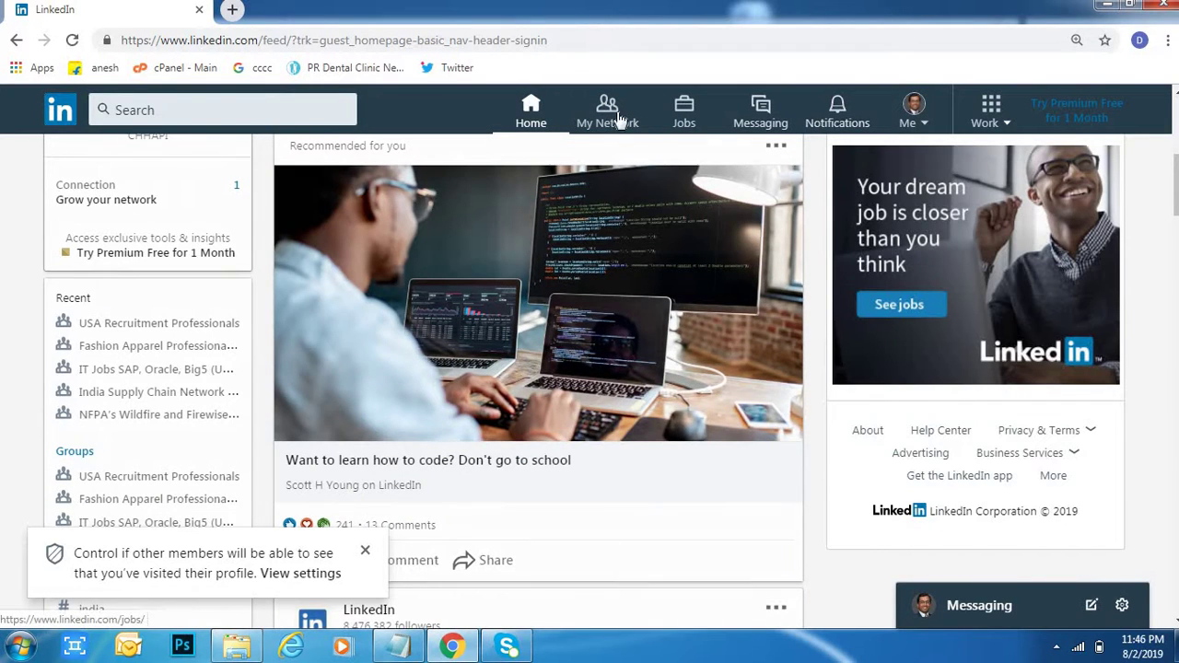
left_click(611, 119)
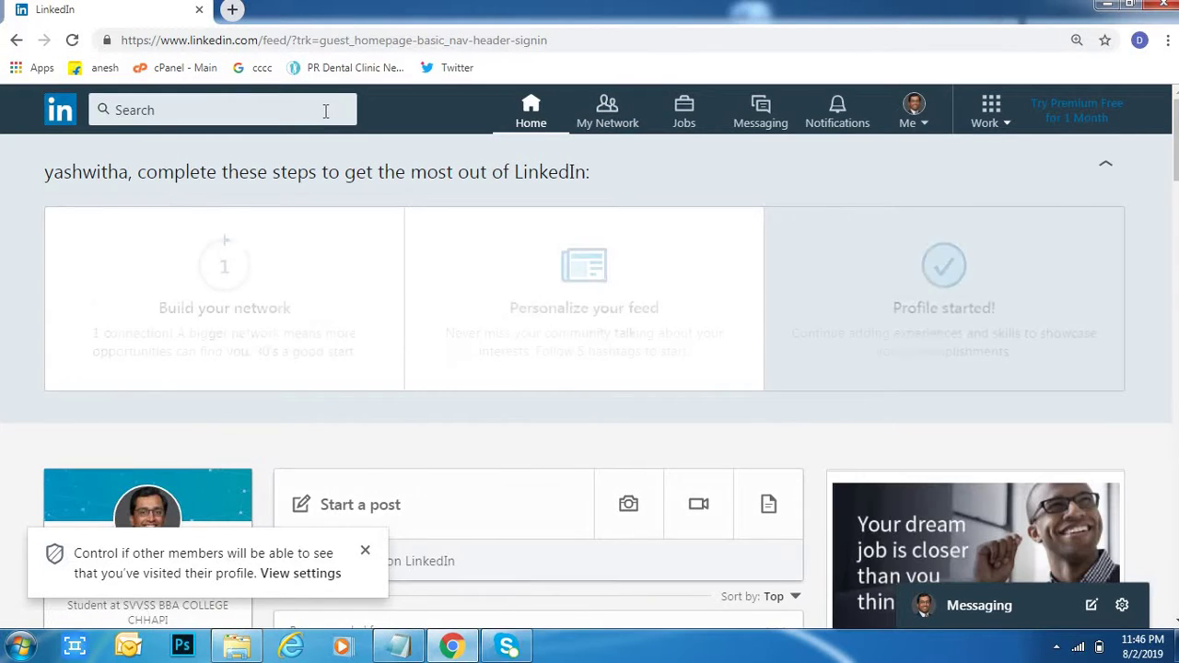
left_click(327, 110)
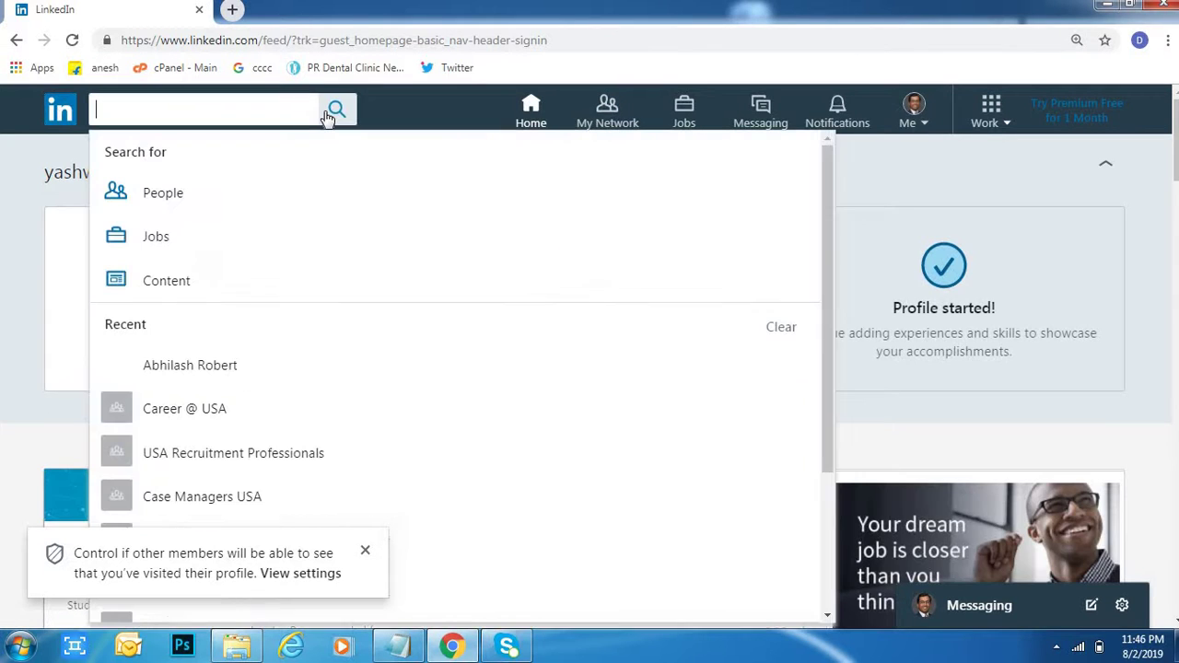
type("prasa")
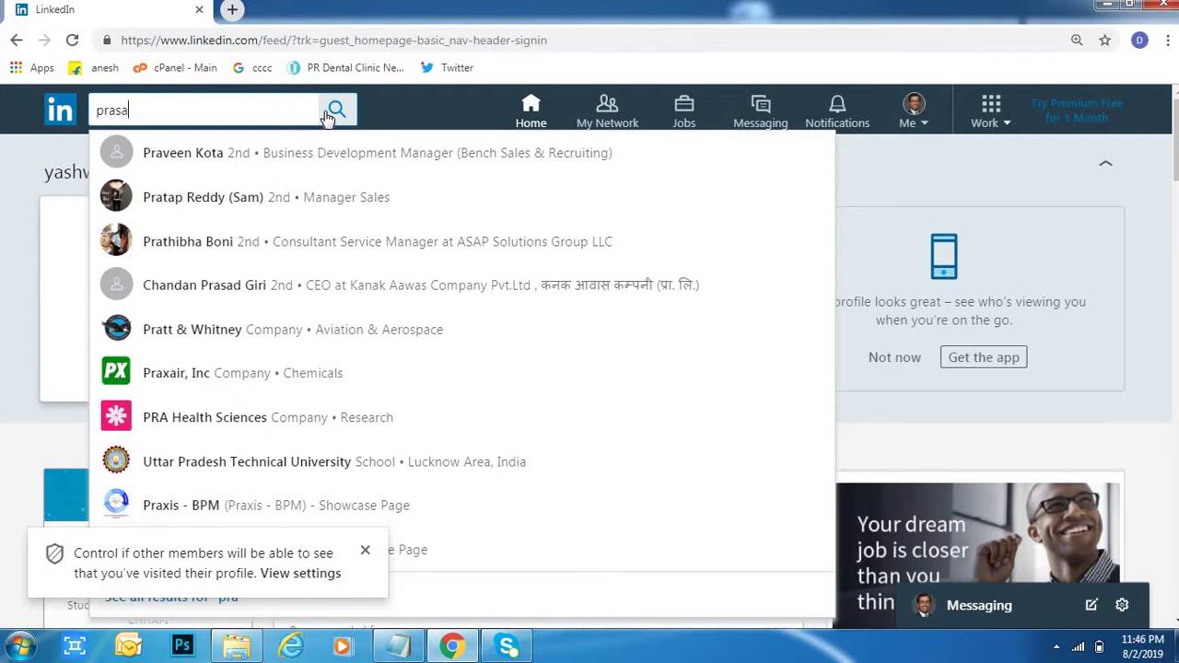
type("d")
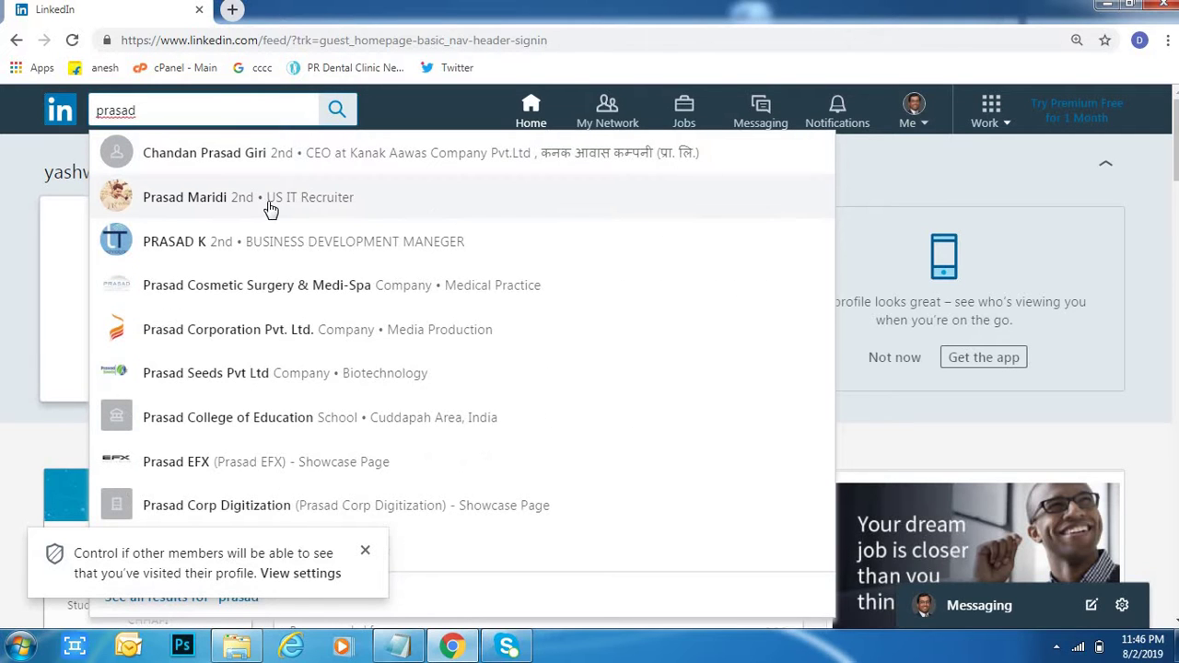
left_click(270, 209)
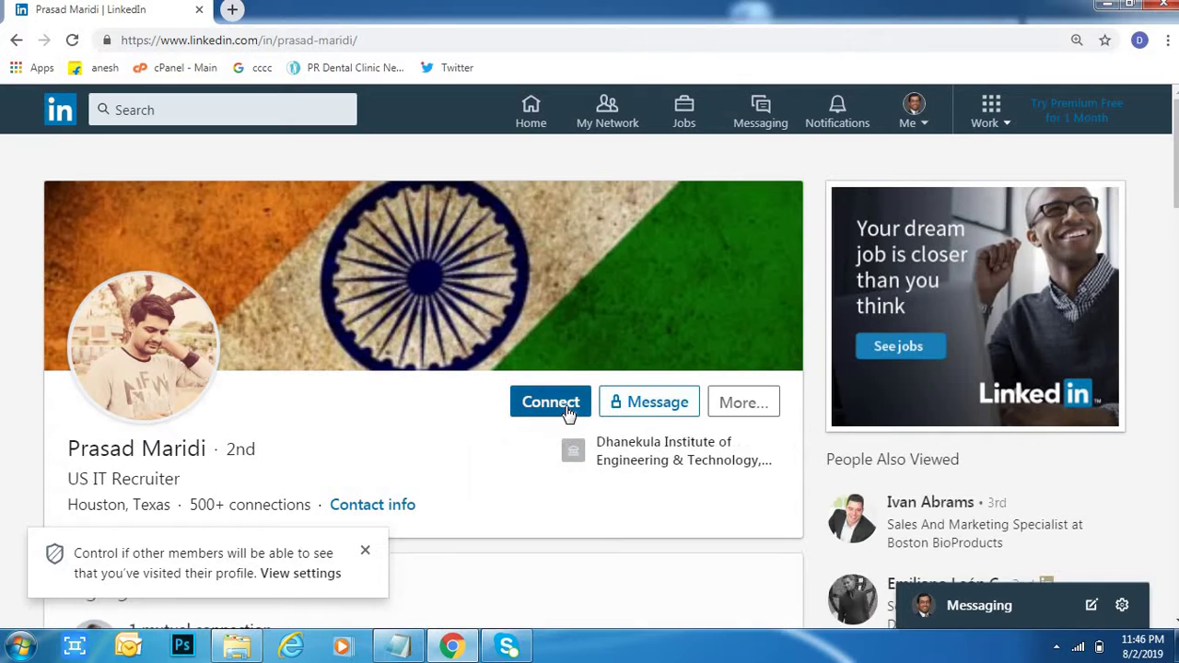
left_click(568, 413)
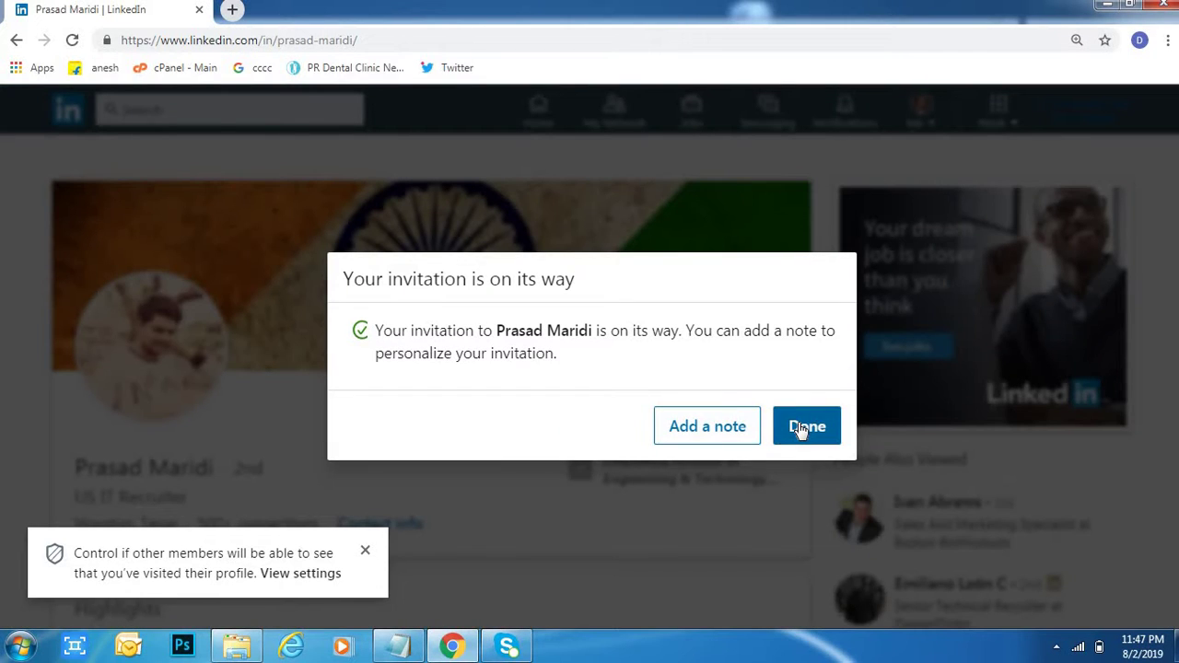
left_click(800, 429)
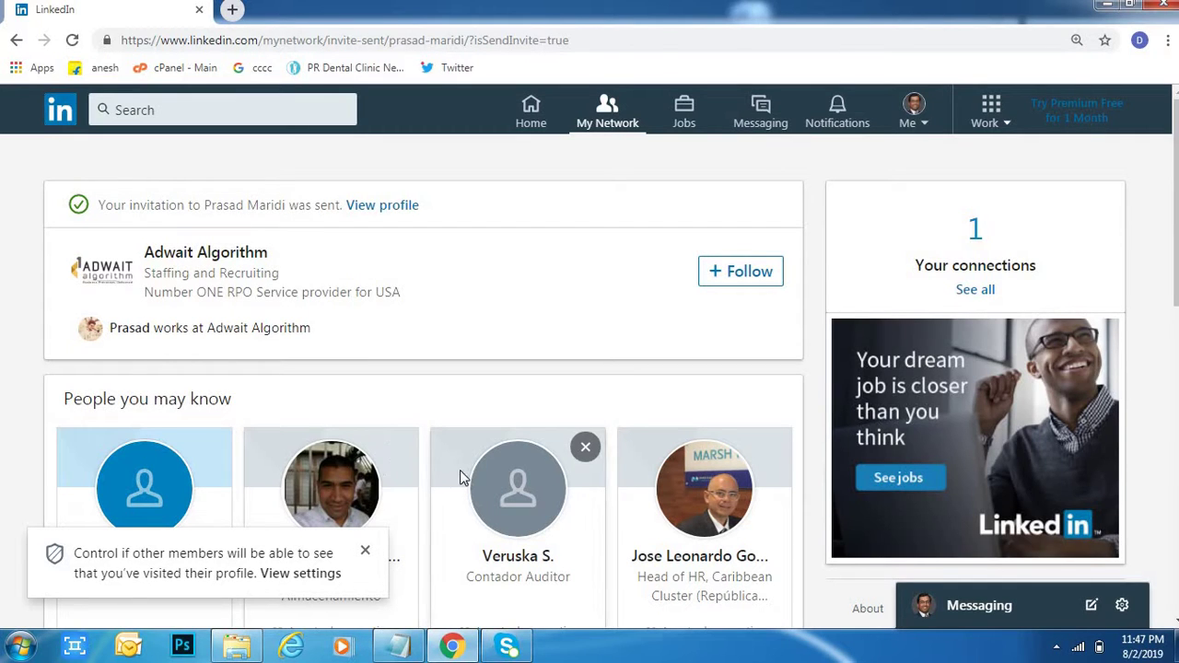
scroll(414, 502, "down", 3)
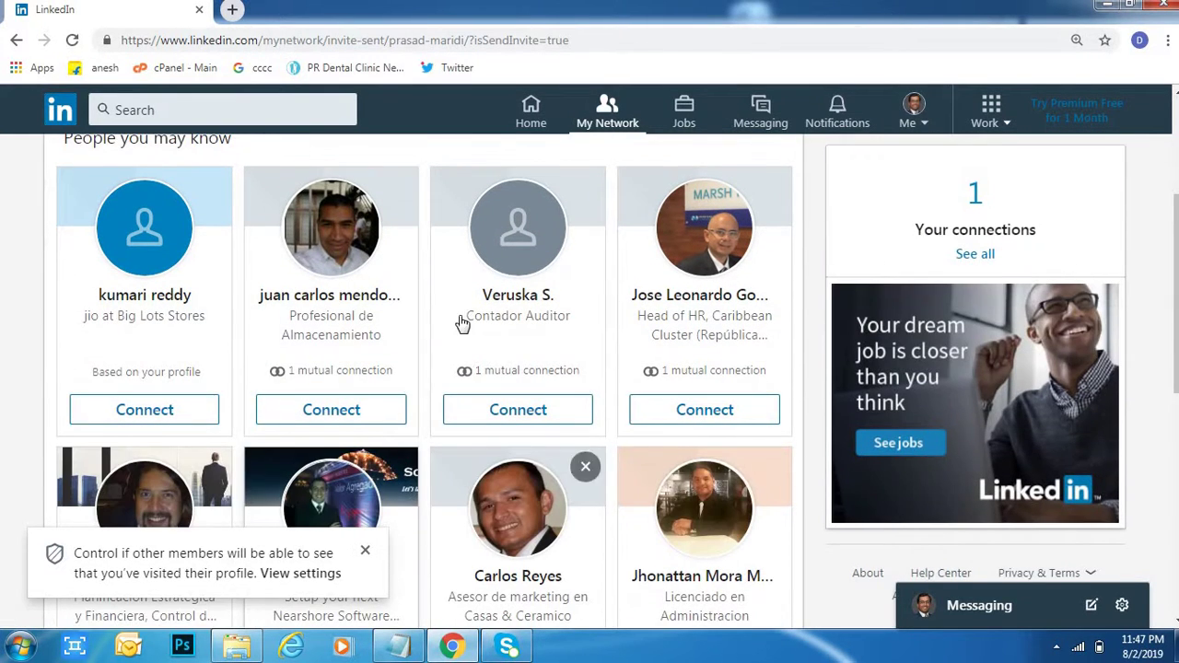
left_click(541, 419)
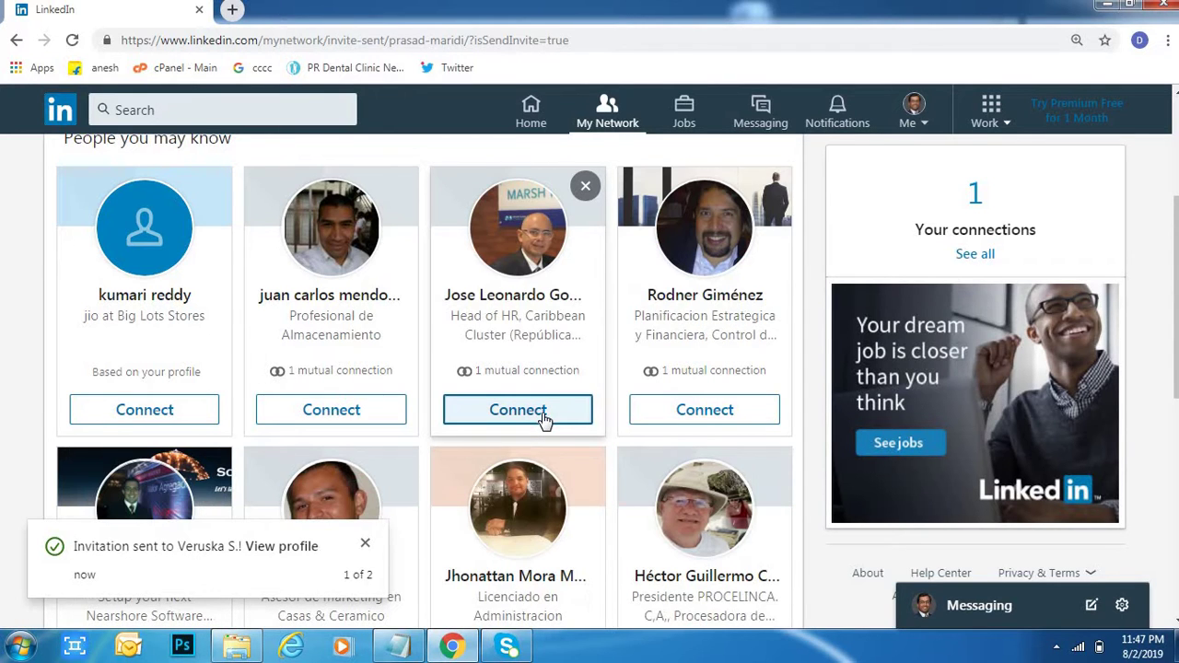
scroll(660, 421, "down", 1)
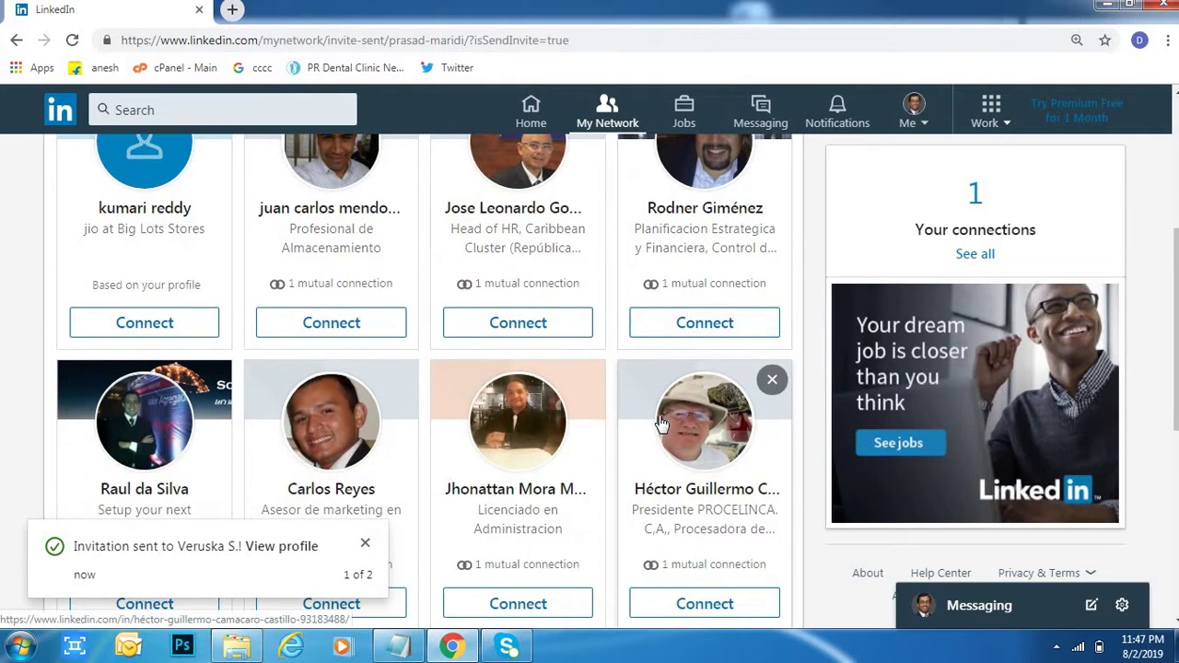
scroll(429, 425, "down", 2)
left_click(366, 441)
left_click(541, 433)
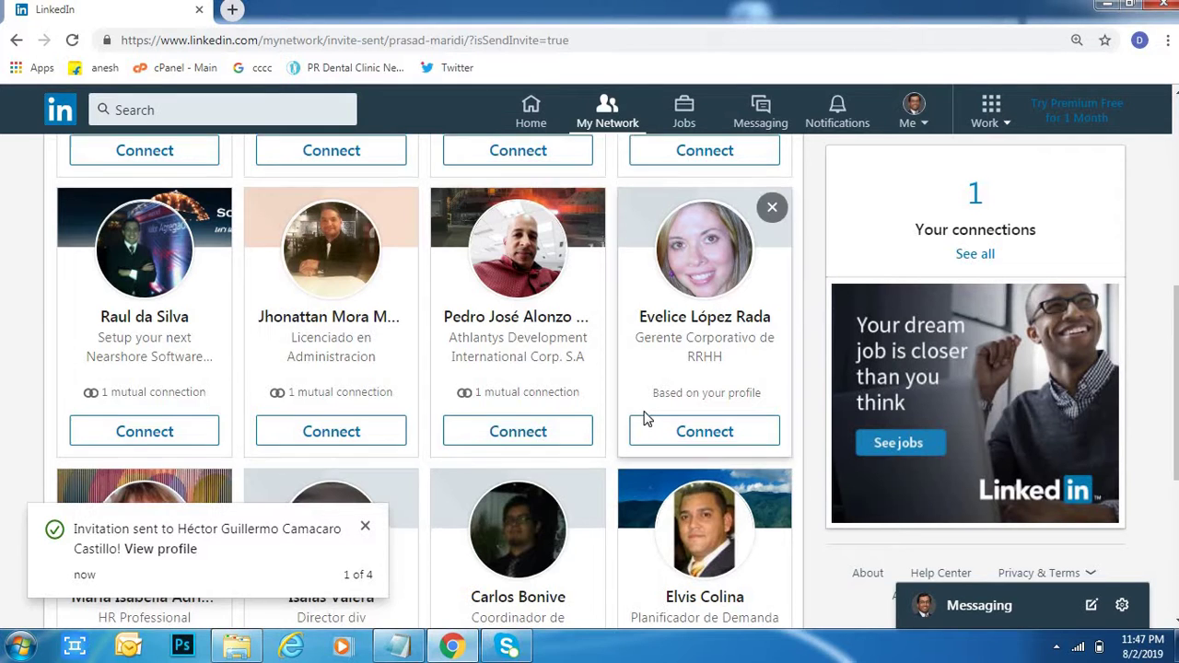
scroll(642, 424, "down", 4)
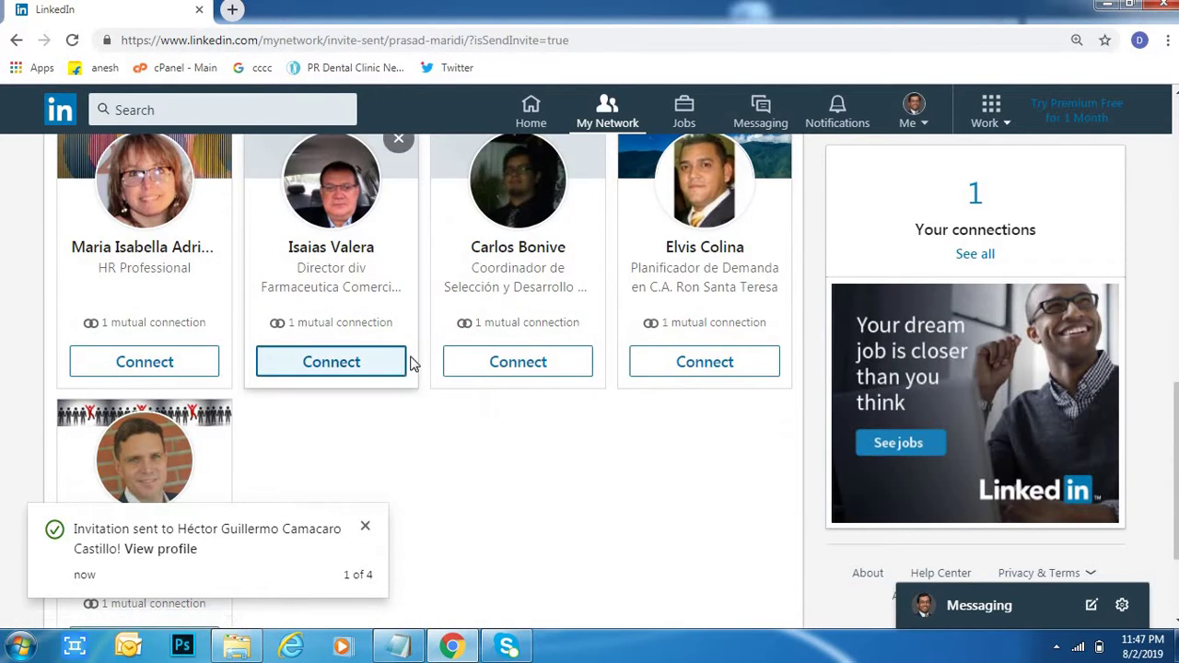
scroll(204, 115, "up", 5)
left_click(211, 111)
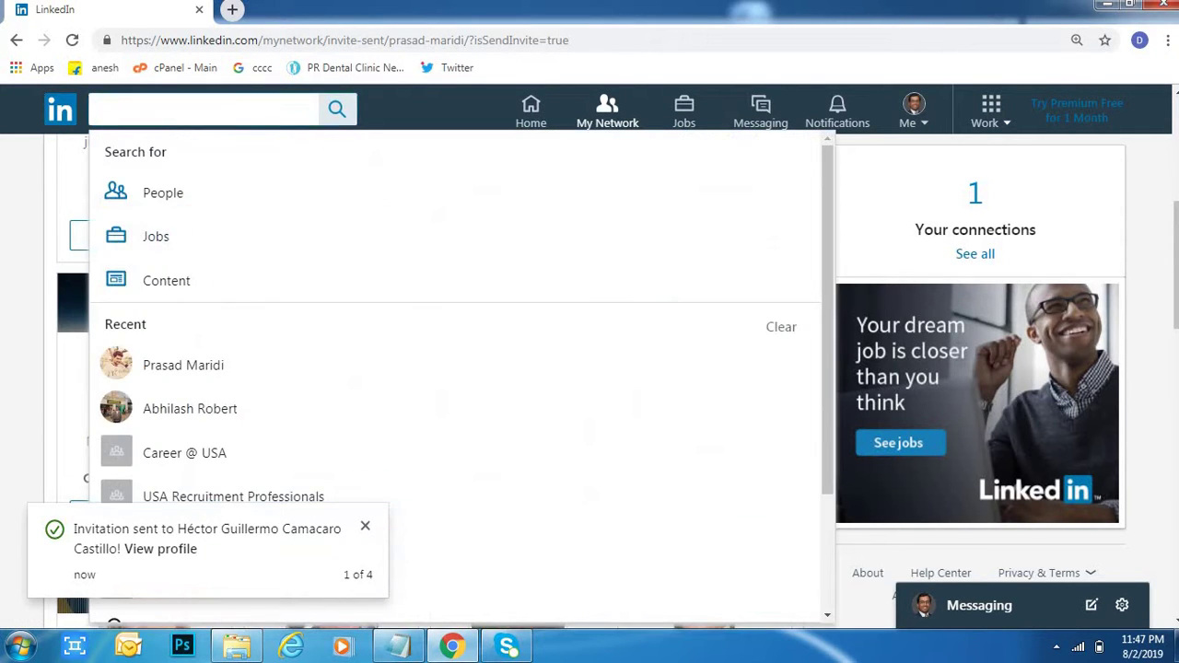
type("pras")
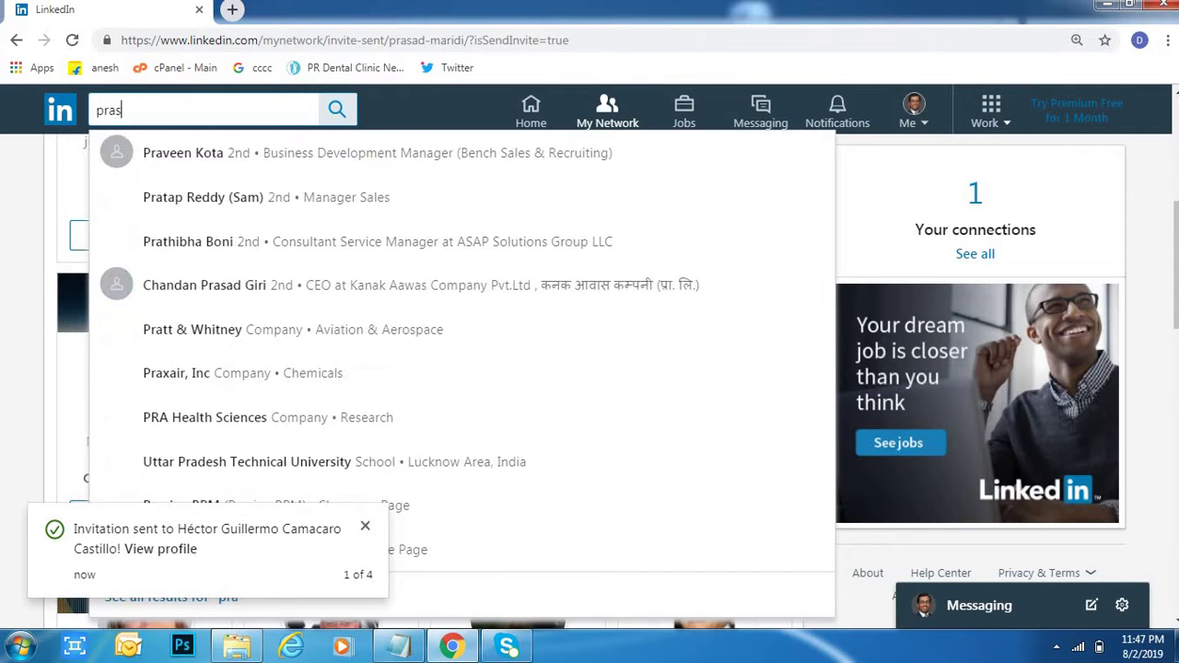
type("a")
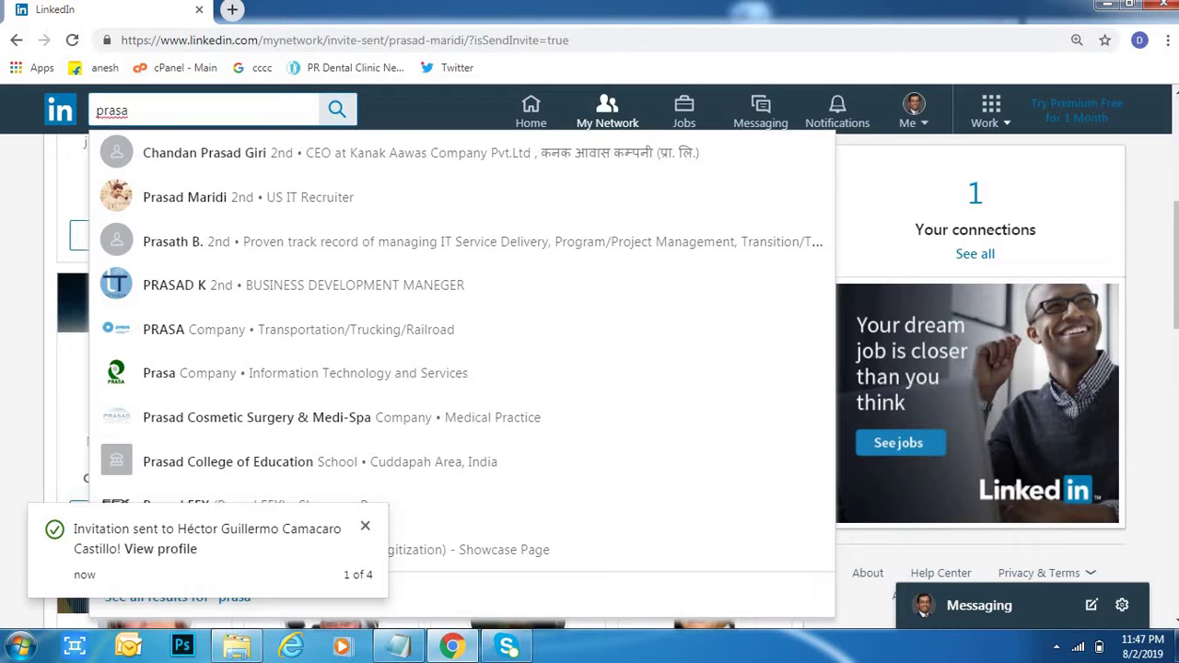
type("d n")
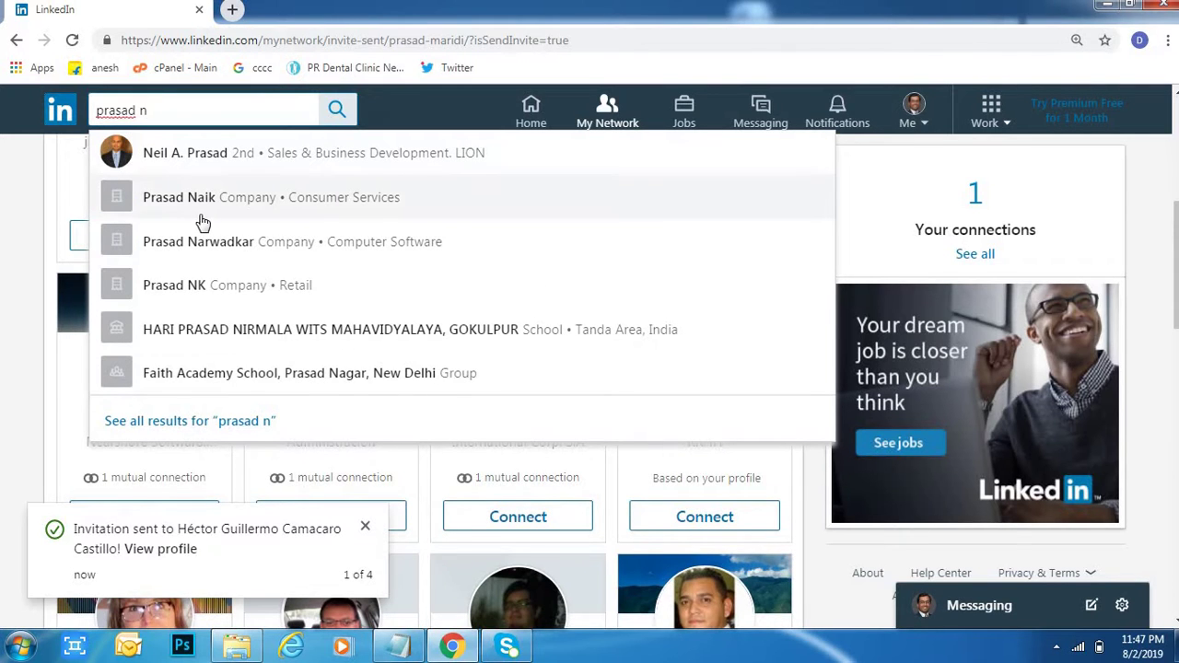
left_click(204, 207)
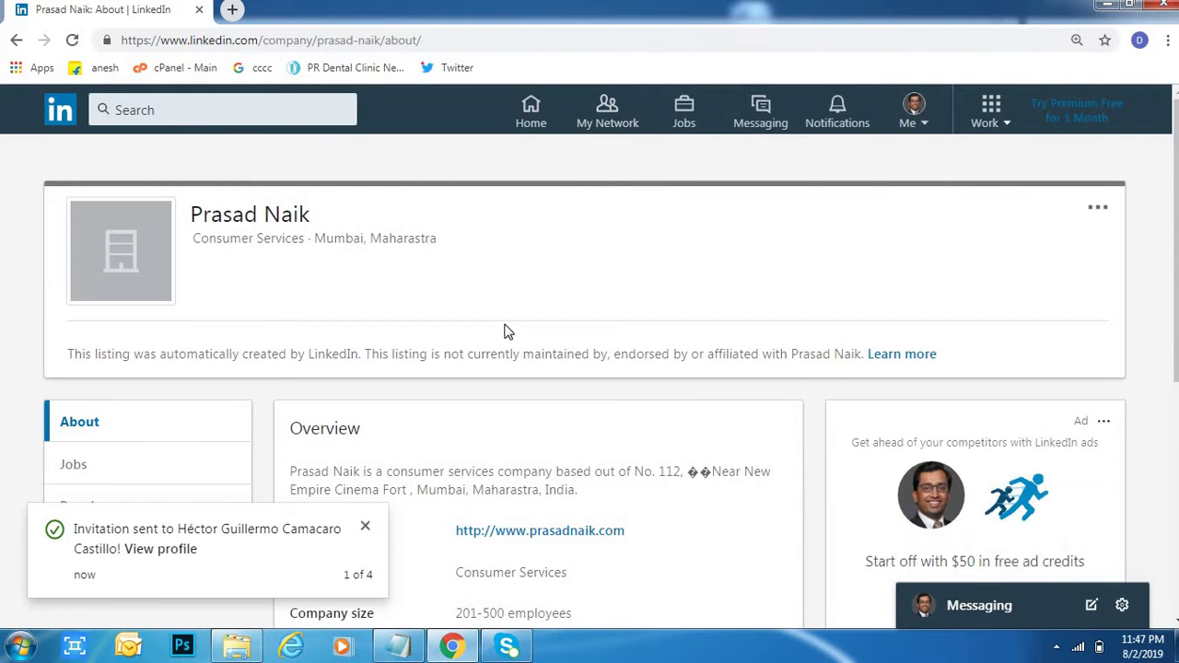
left_click(15, 40)
left_click(201, 109)
type("ra")
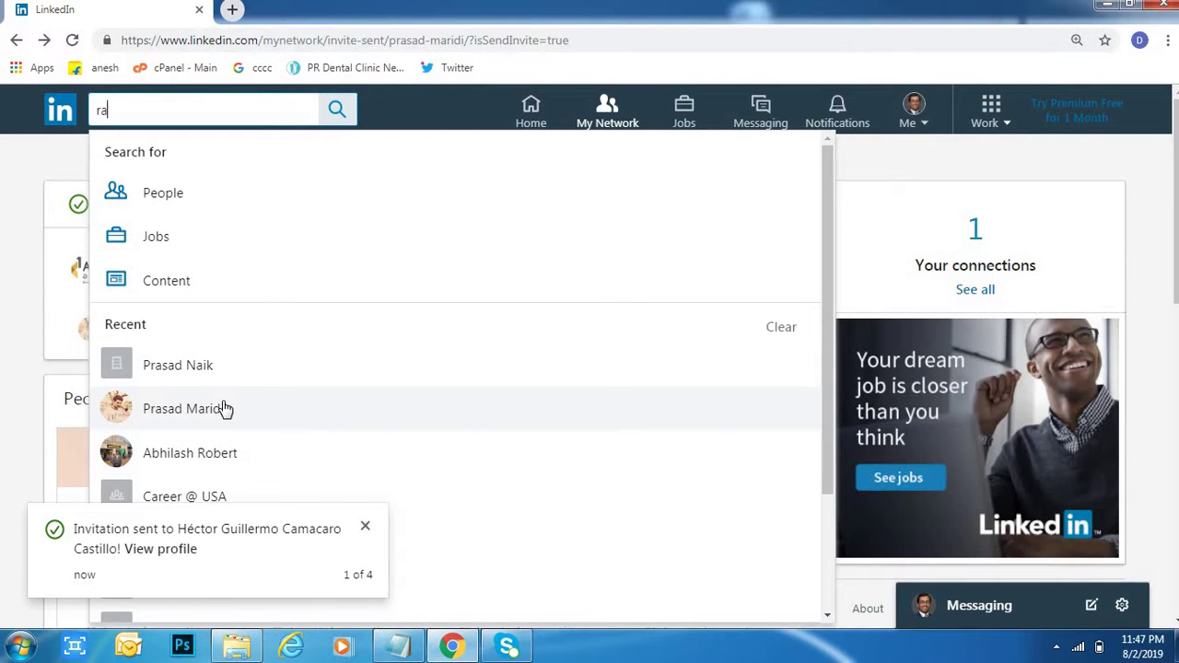
type("jesh")
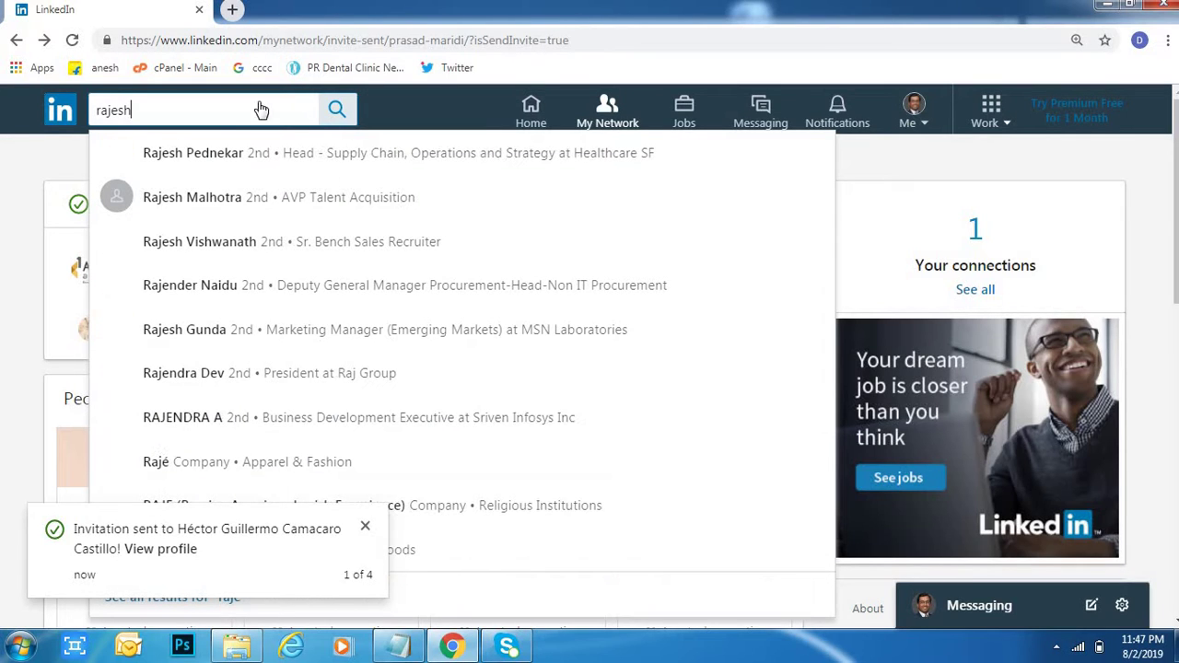
left_click(214, 152)
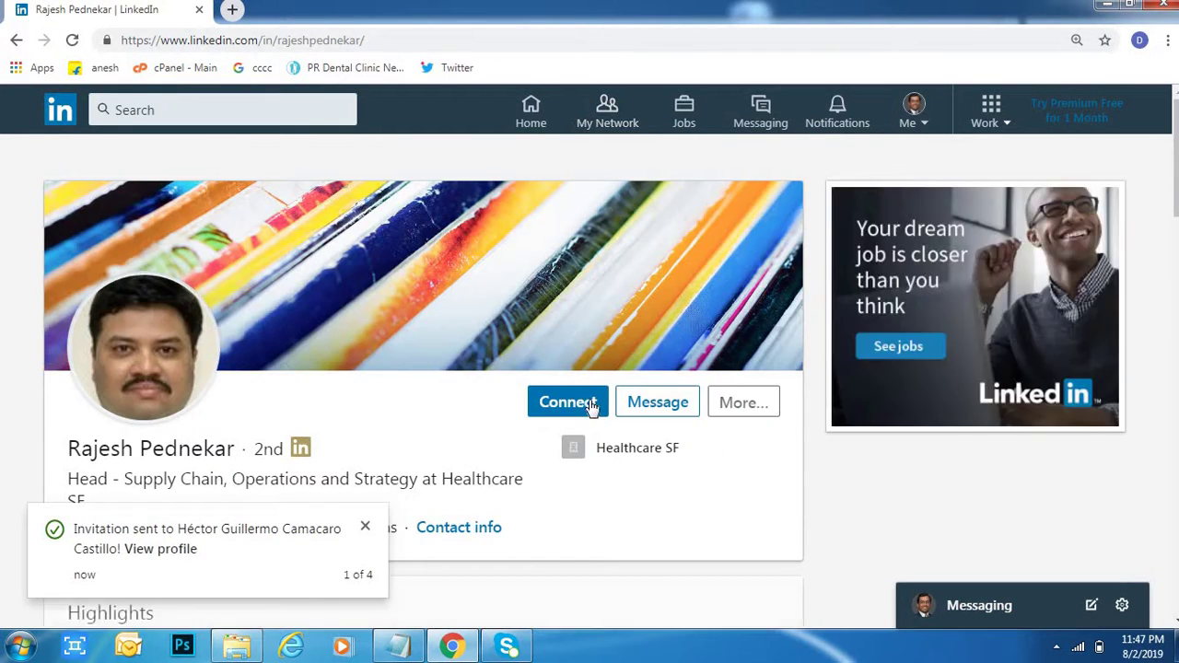
left_click(591, 406)
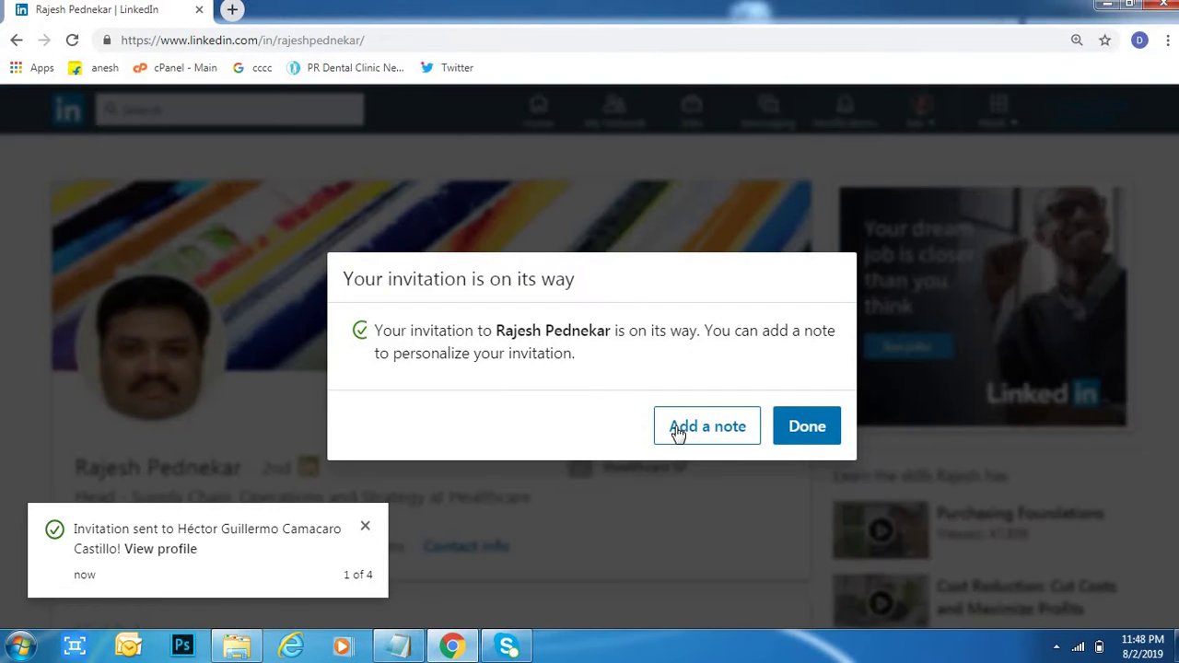
left_click(686, 431)
left_click(697, 433)
type("fsdgvdfrbgdrfb")
left_click(795, 483)
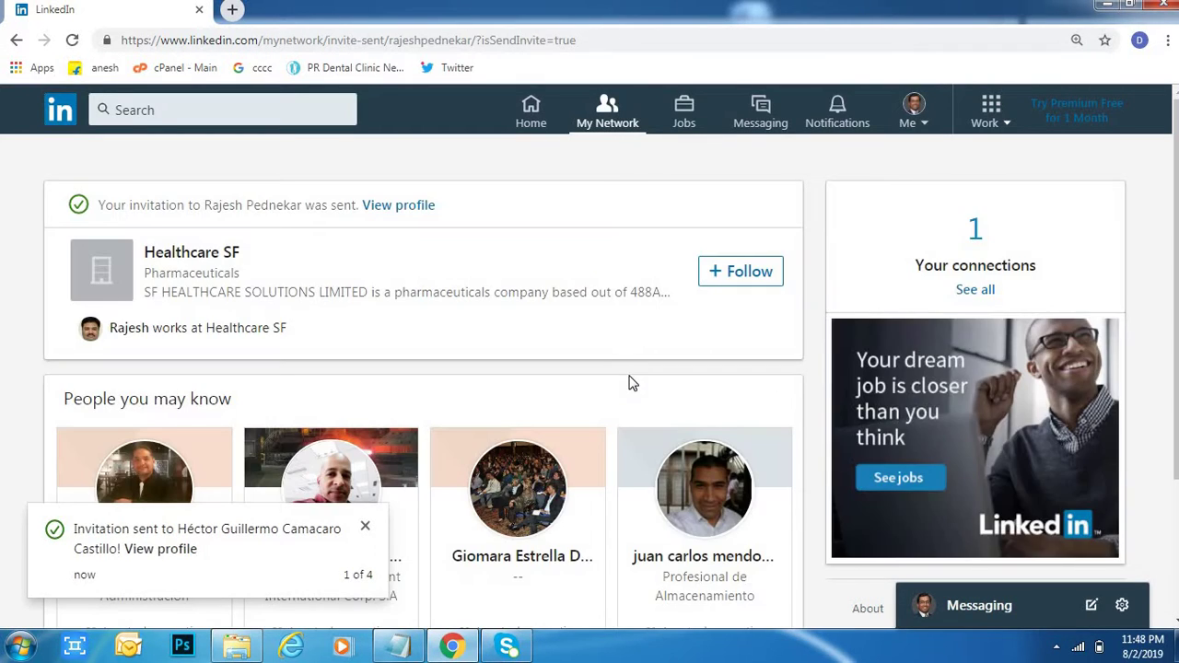
- Return to the LinkedIn home feed and scroll it down and back up
left_click(532, 124)
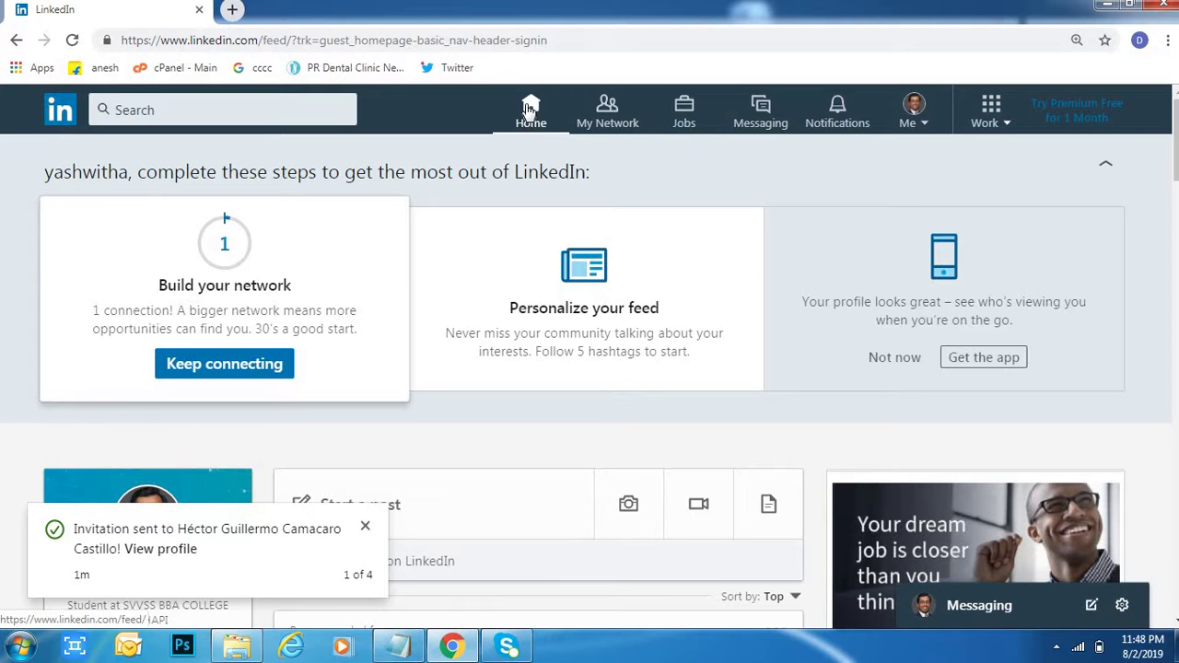
scroll(544, 157, "down", 5)
scroll(563, 162, "up", 2)
scroll(563, 163, "up", 3)
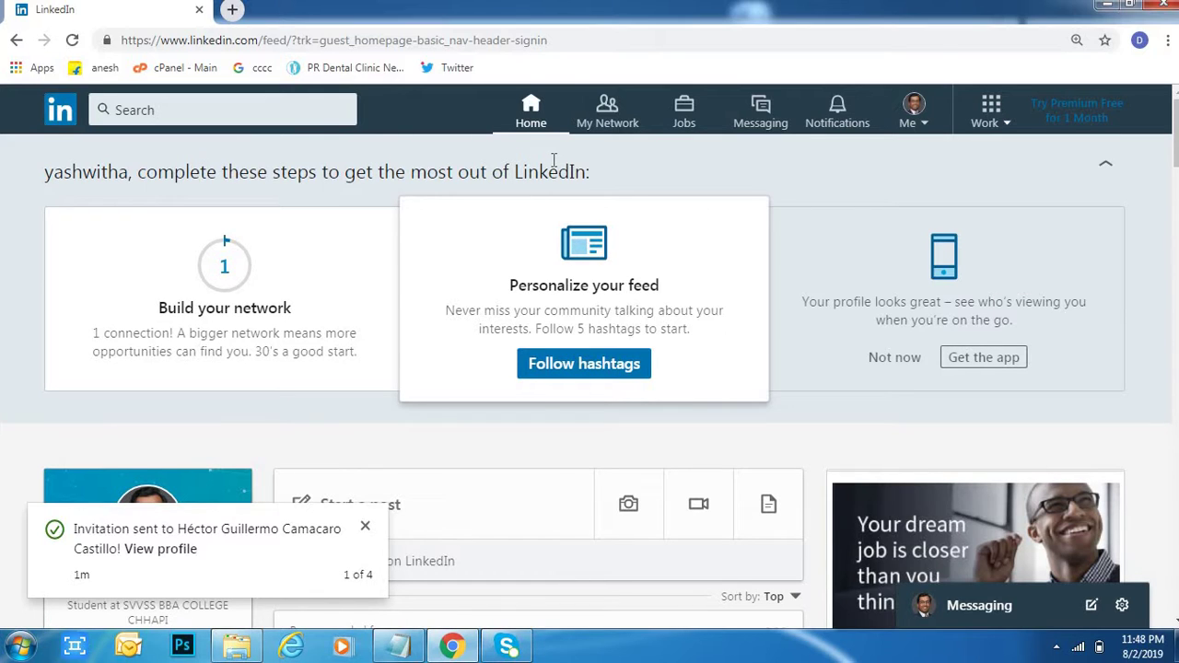